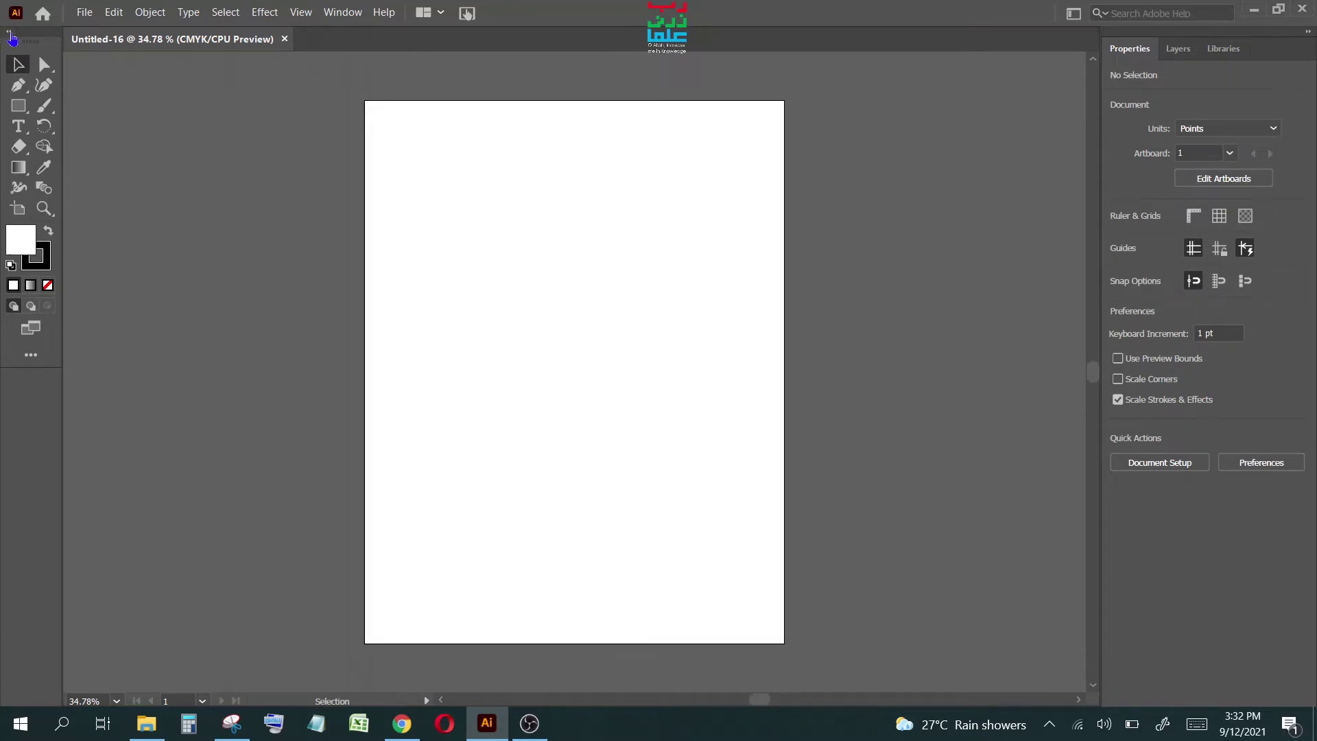
Replace the Basic toolbar with the Advanced toolset via Window > Toolbars.
{"action": "left_click", "coordinate": [341, 13]}
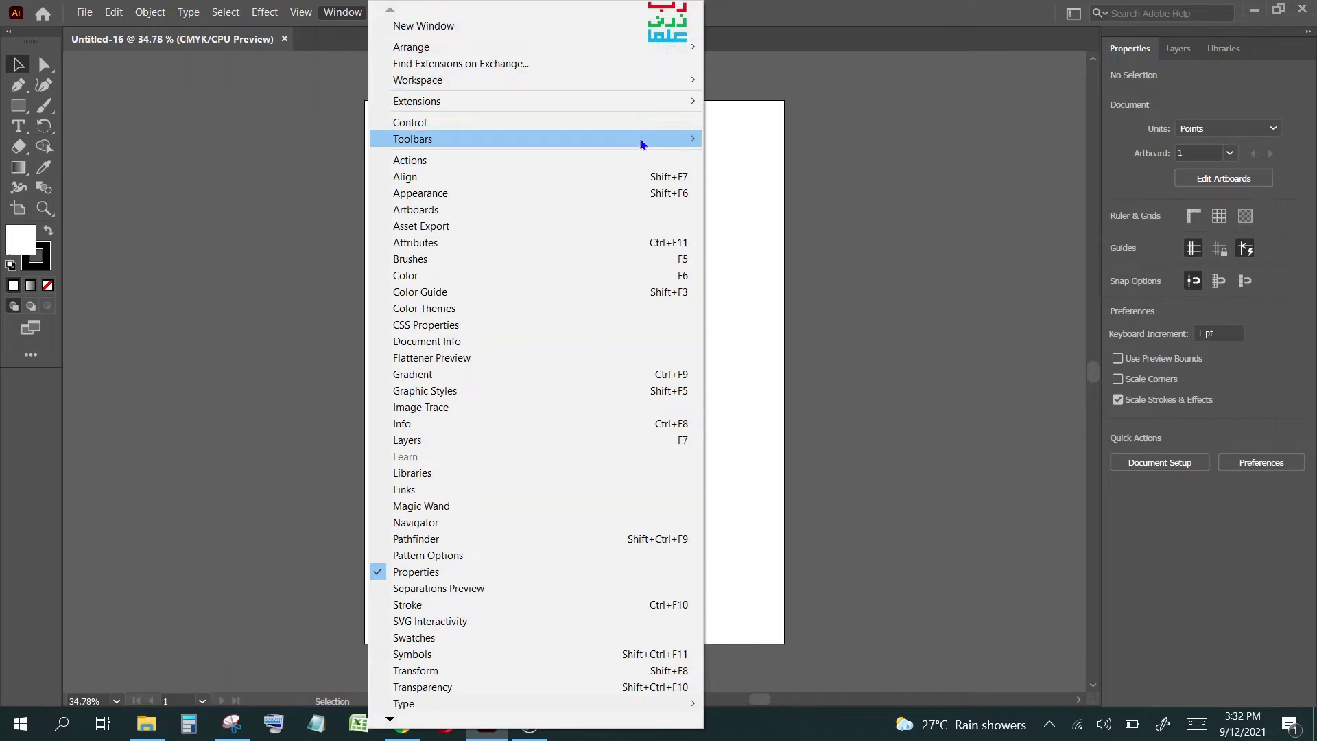
{"action": "mouse_move", "coordinate": [413, 139]}
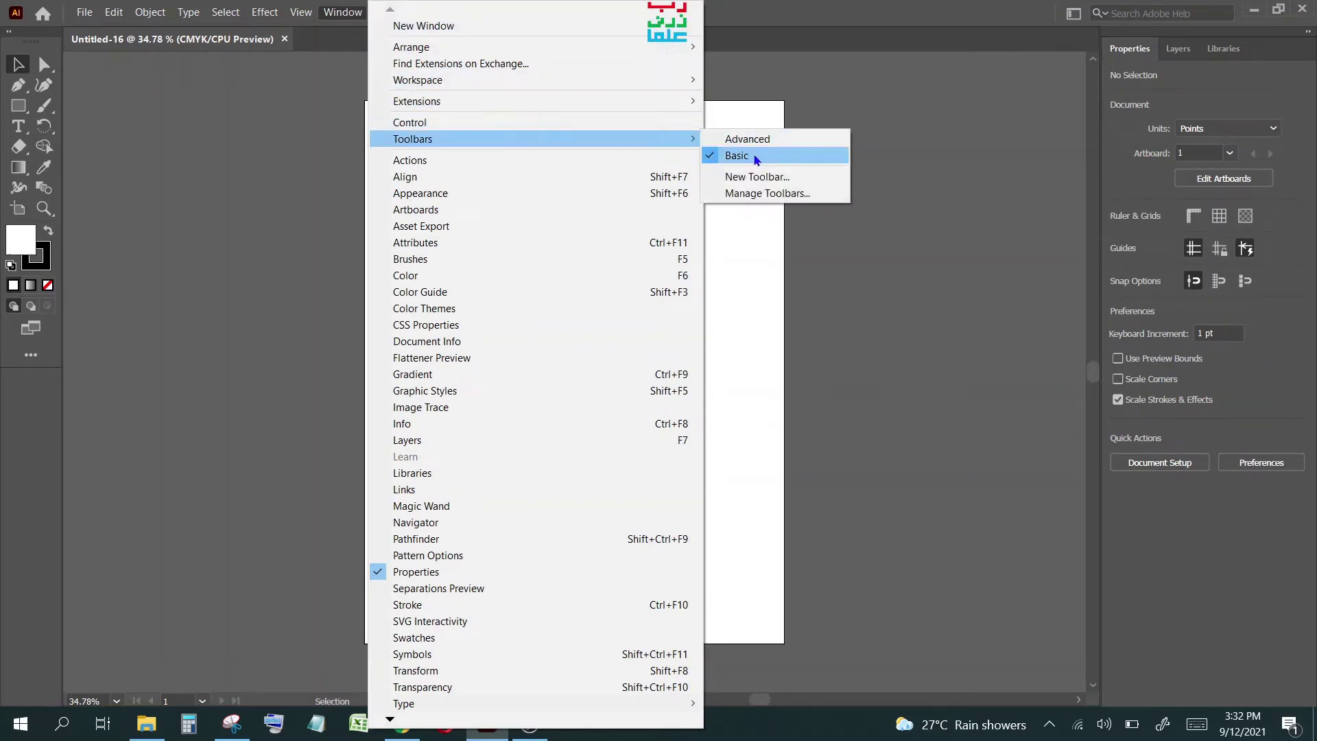
{"action": "left_click", "coordinate": [768, 157]}
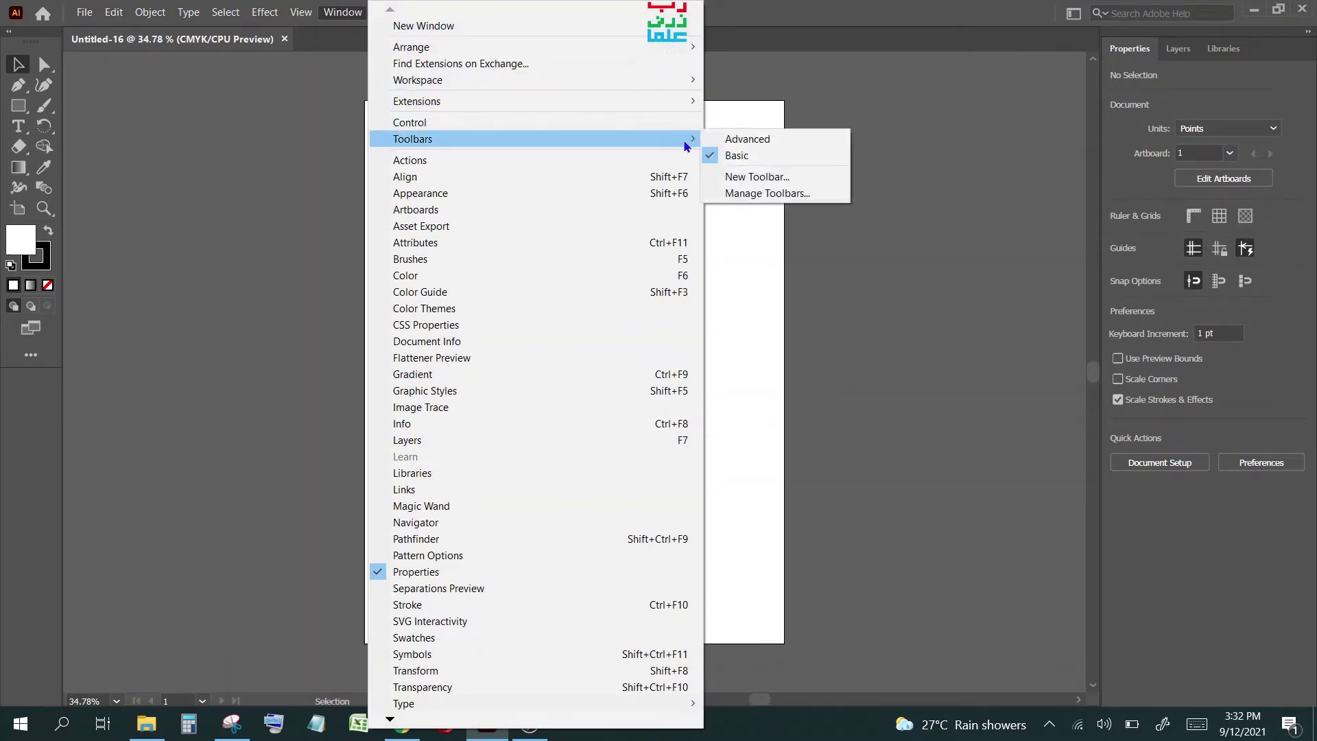
{"action": "mouse_move", "coordinate": [747, 138]}
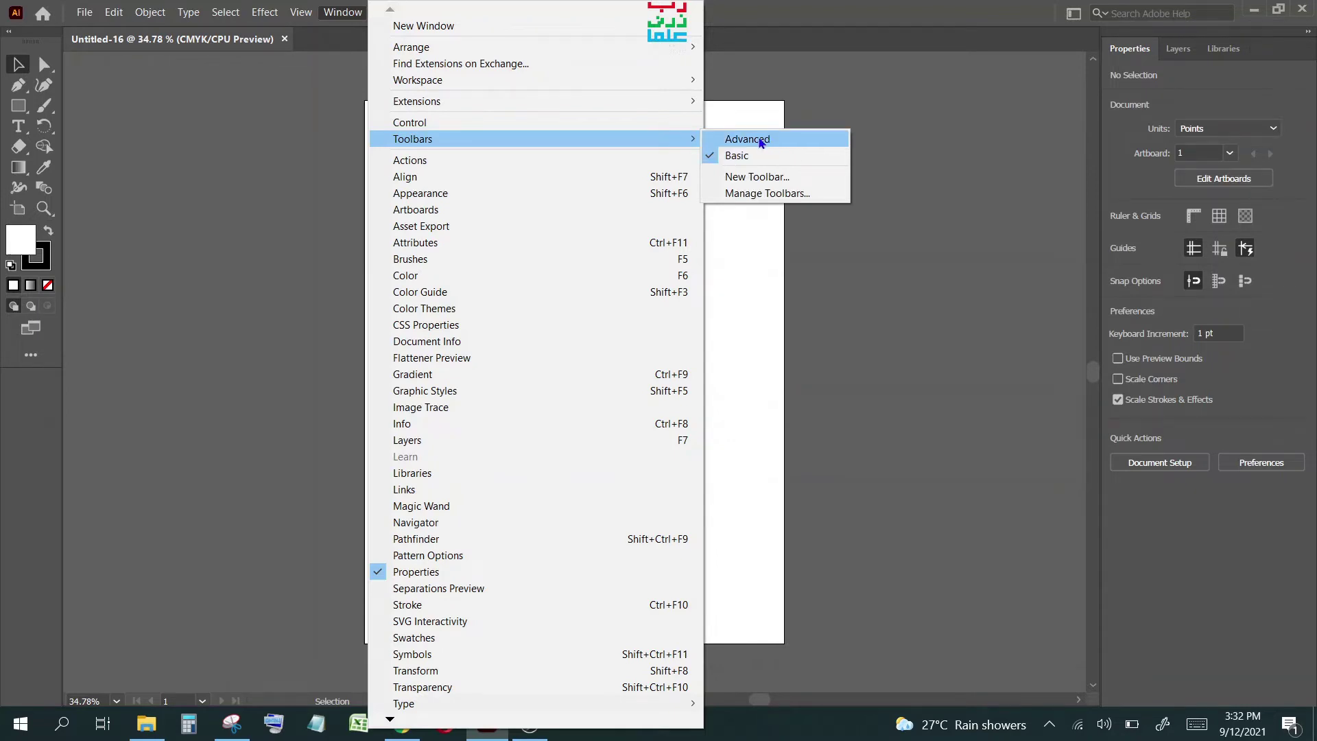
{"action": "left_click", "coordinate": [747, 139]}
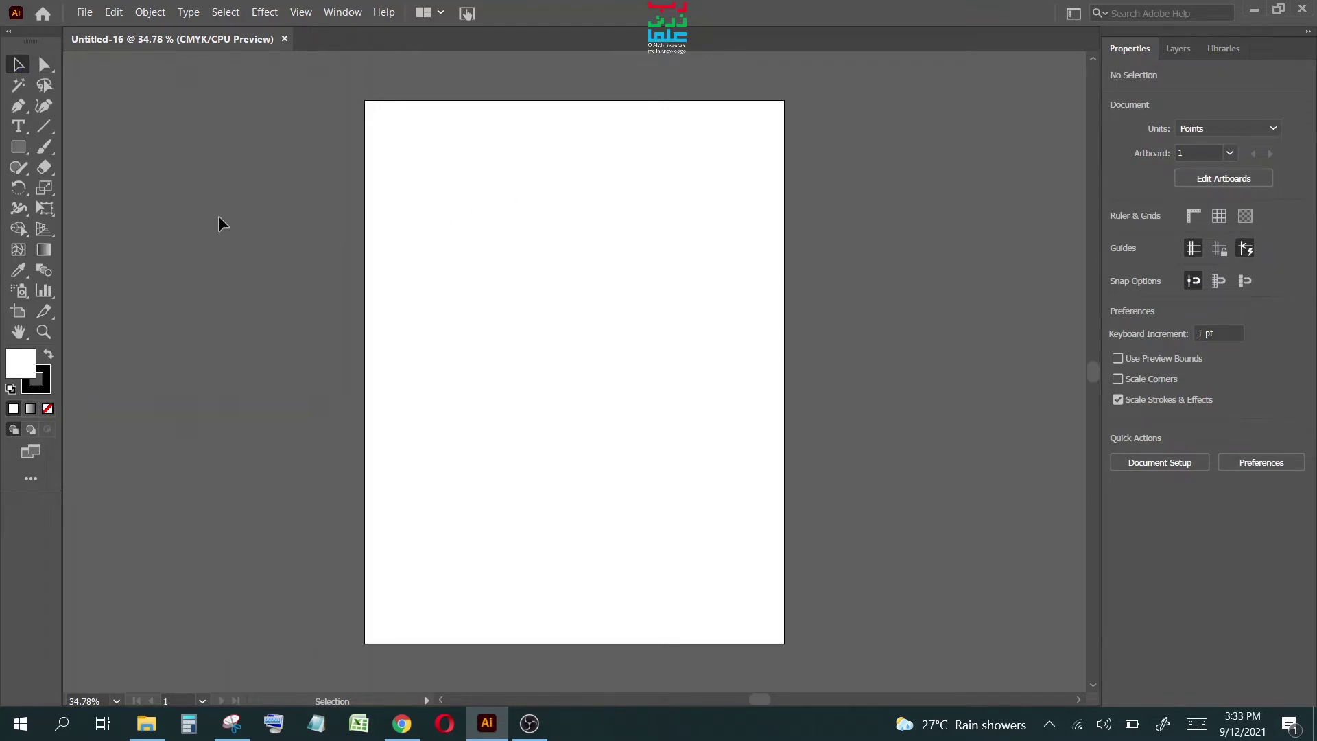
Draw three rectangles: one on the left, a wider one in the middle, and a tall narrow one on the right.
{"action": "left_click", "coordinate": [18, 147]}
{"action": "left_click_drag", "start_coordinate": [435, 225], "coordinate": [507, 356]}
{"action": "left_click_drag", "start_coordinate": [588, 240], "coordinate": [675, 376]}
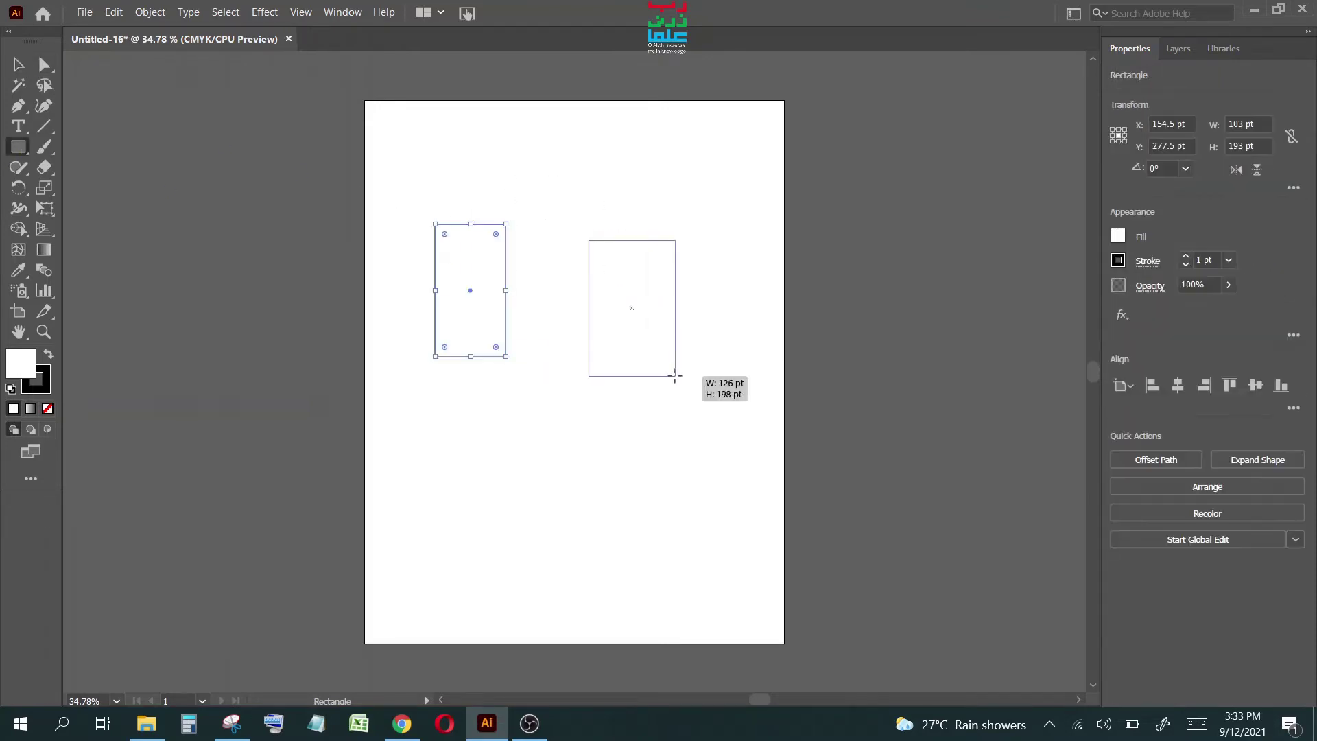
{"action": "left_click_drag", "start_coordinate": [747, 245], "coordinate": [781, 405]}
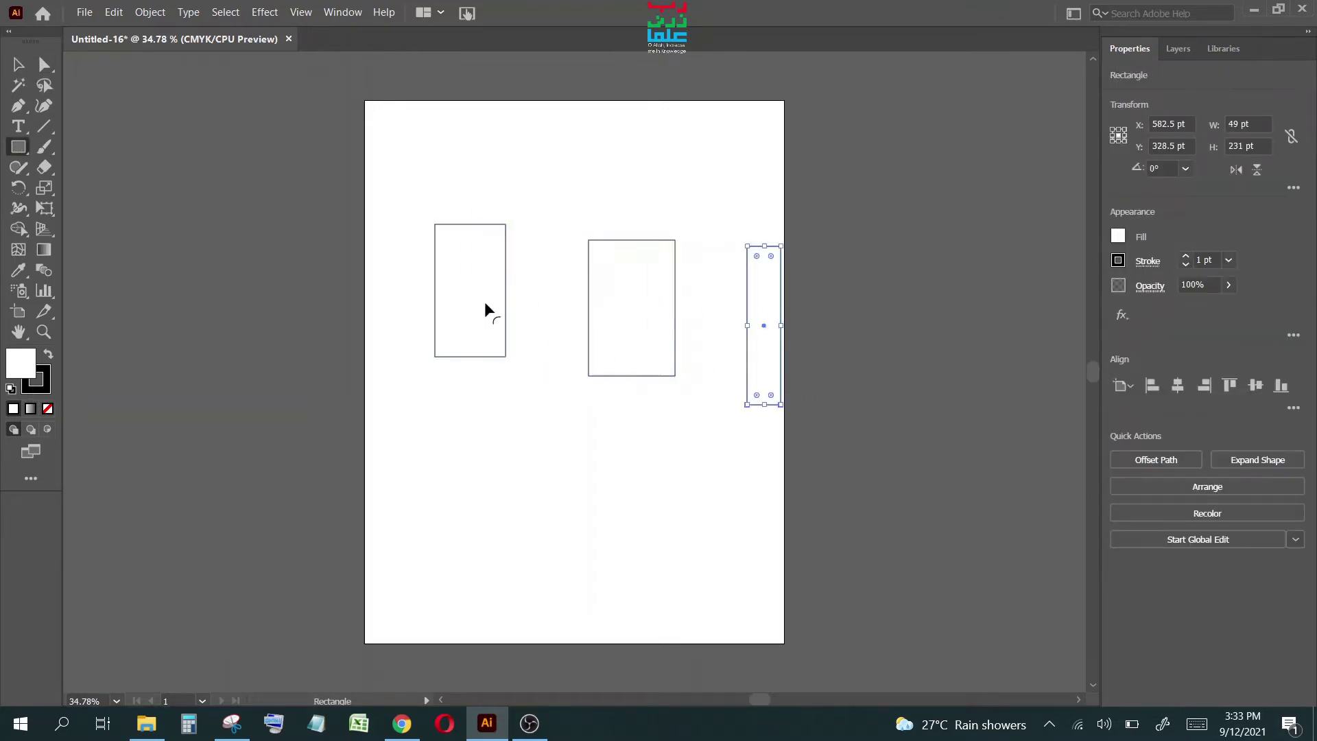
Select all three rectangles together with the Selection tool.
{"action": "left_click", "coordinate": [19, 64]}
{"action": "left_click", "coordinate": [505, 273]}
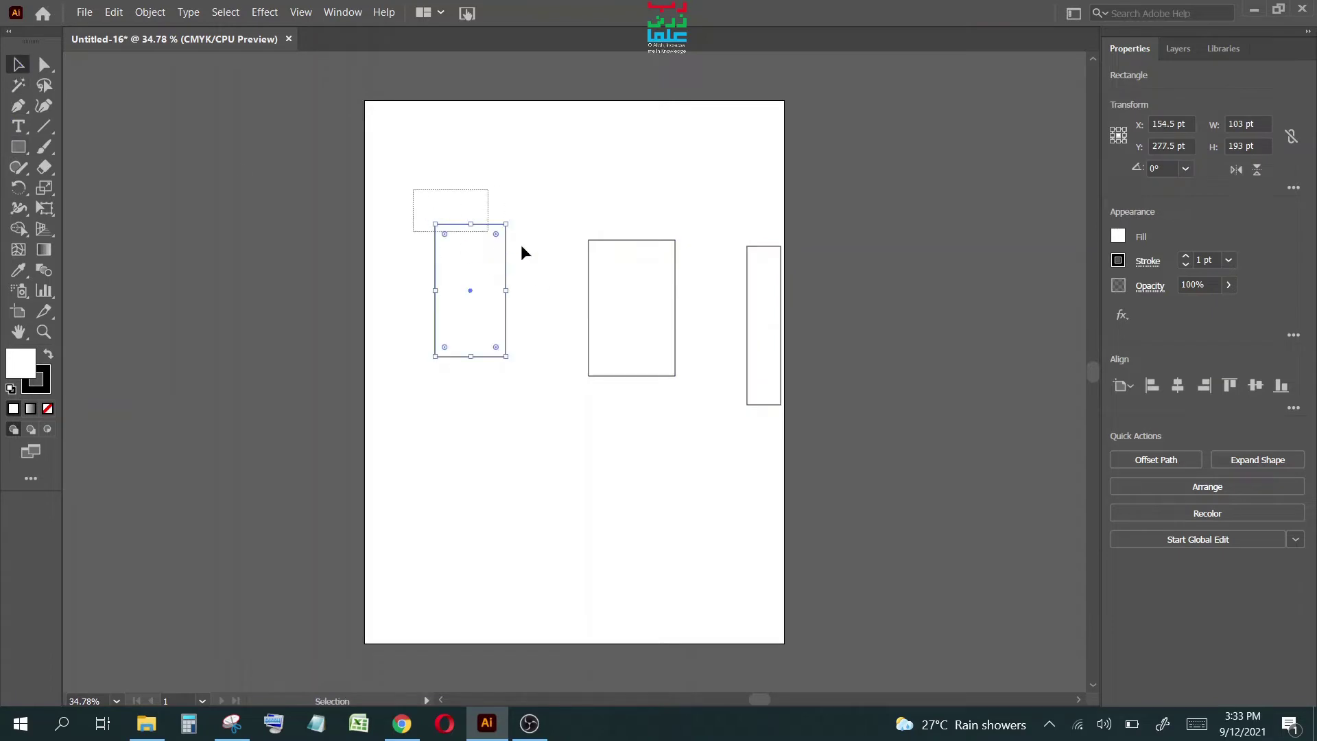
{"action": "left_click", "coordinate": [631, 308], "text": "shift"}
{"action": "left_click_drag", "start_coordinate": [398, 184], "coordinate": [764, 351]}
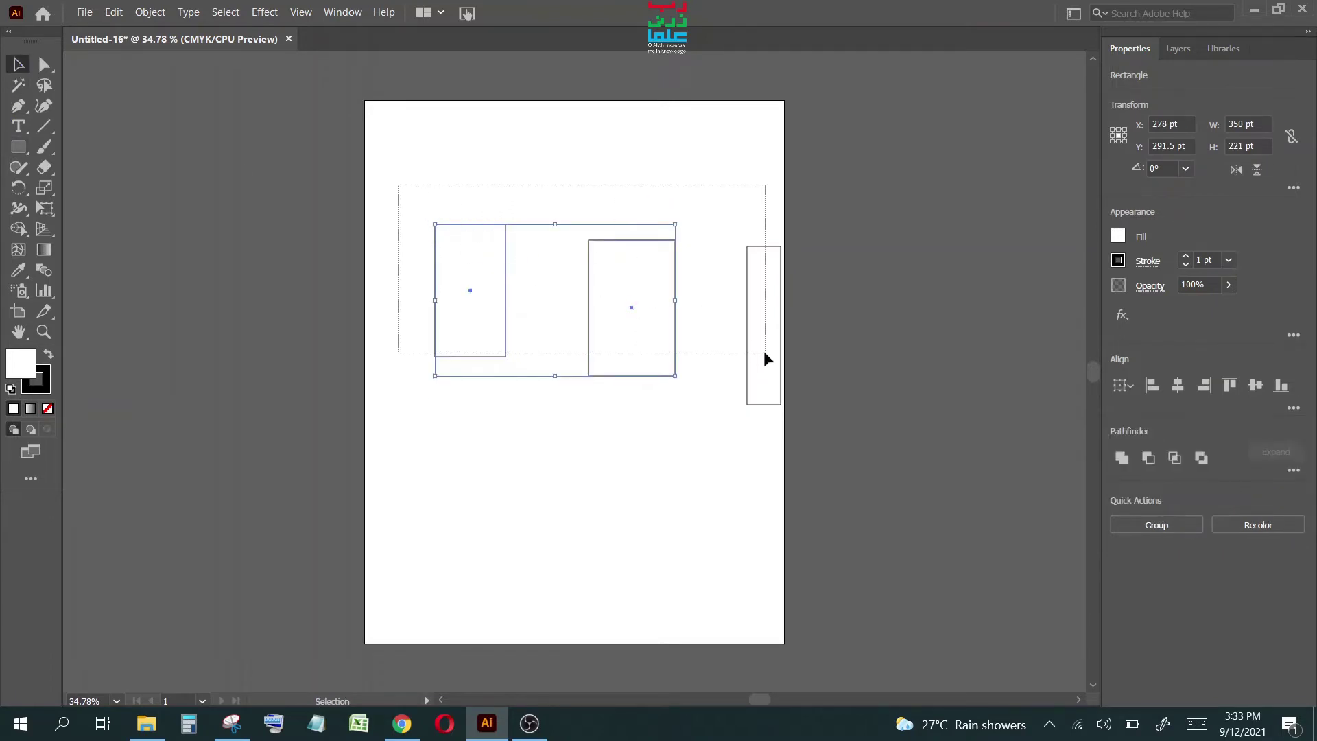
{"action": "left_click", "coordinate": [46, 71]}
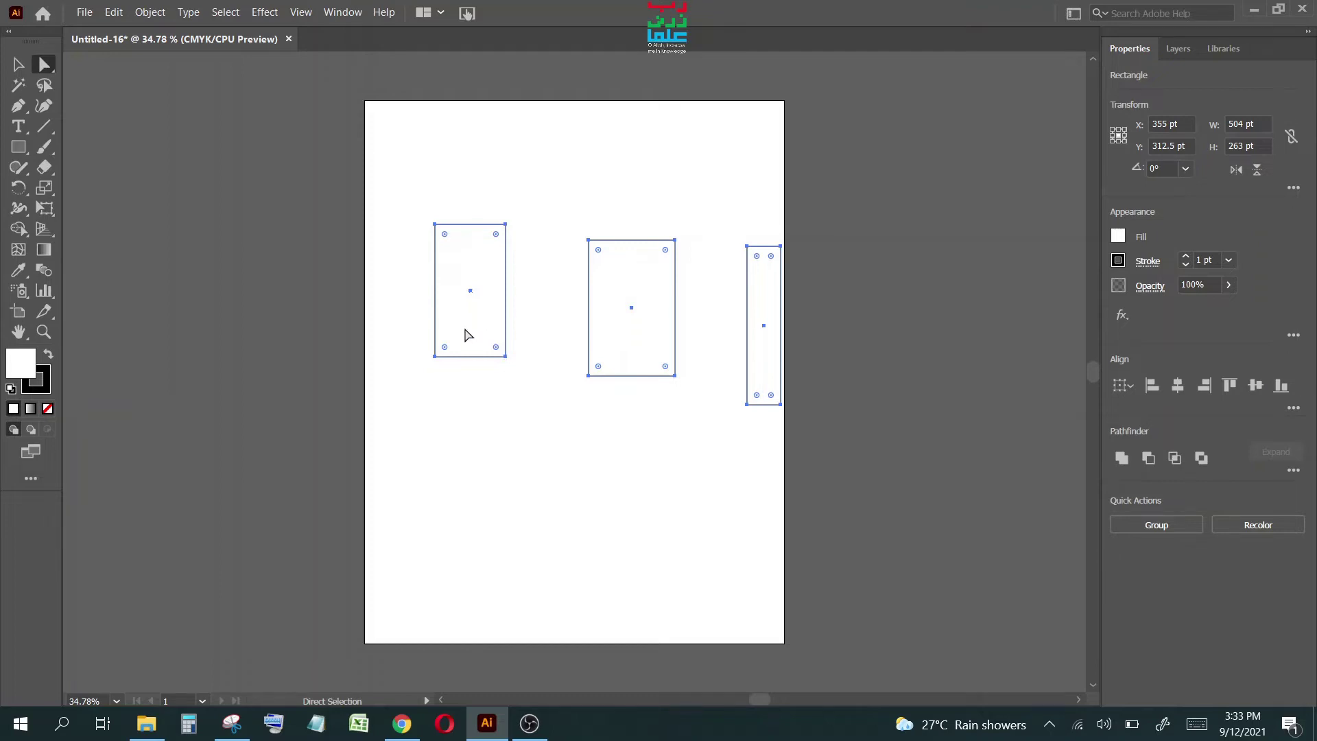
Slant the left rectangle: bottom-right corner down and right, top-right corner down and inward.
{"action": "left_click", "coordinate": [485, 435]}
{"action": "left_click_drag", "start_coordinate": [387, 179], "coordinate": [555, 409]}
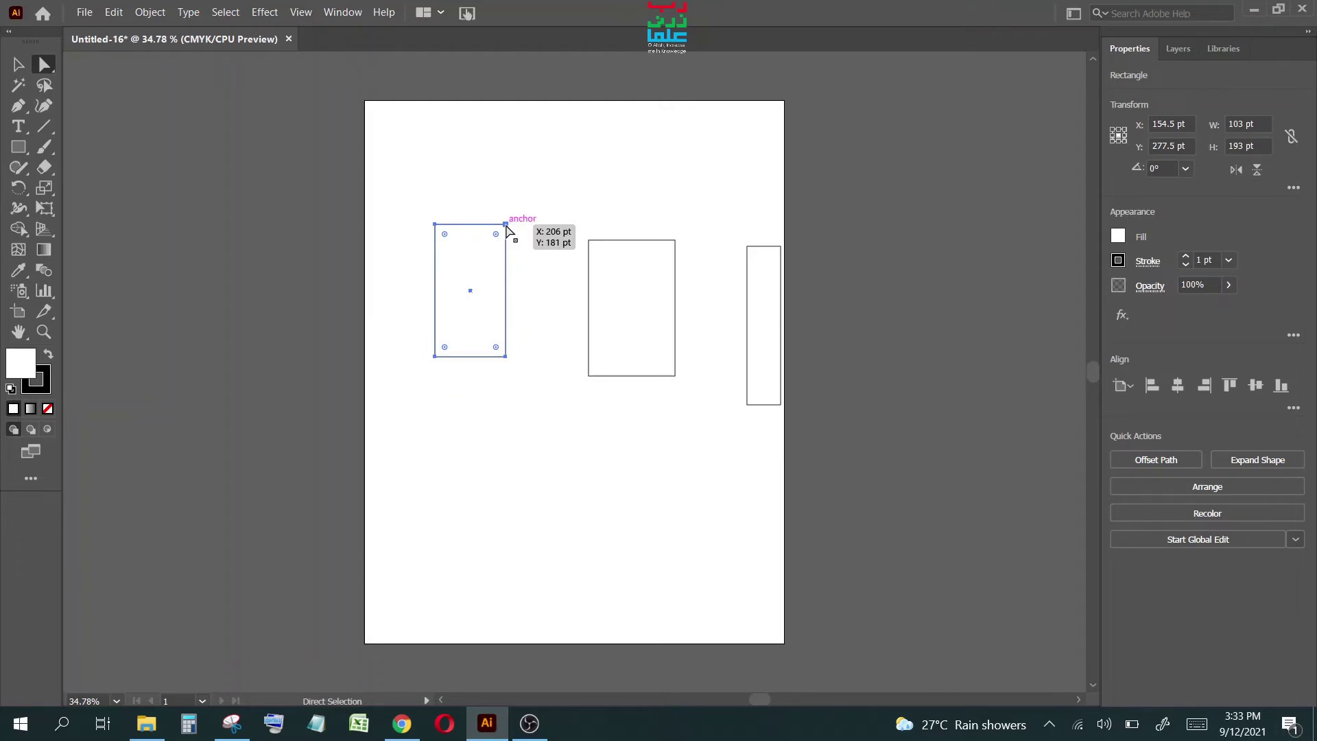
{"action": "left_click", "coordinate": [506, 225]}
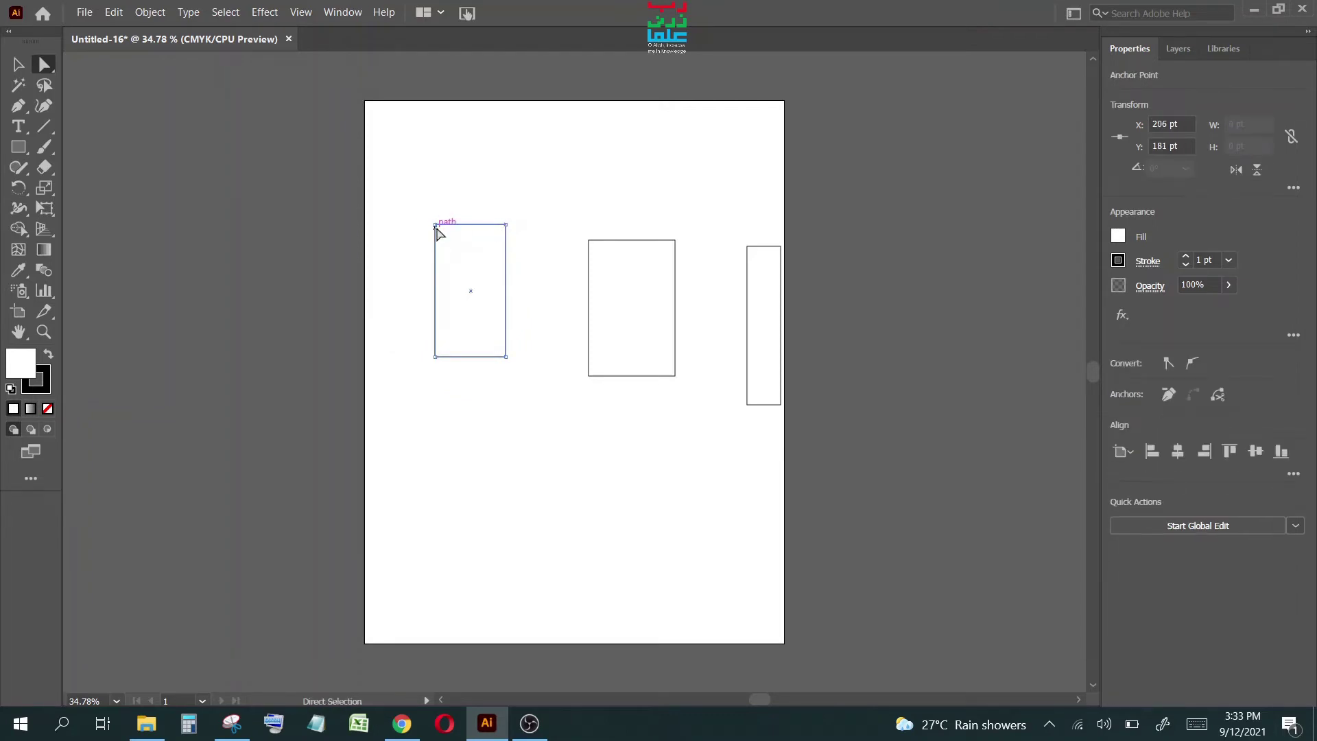
{"action": "left_click", "coordinate": [435, 226]}
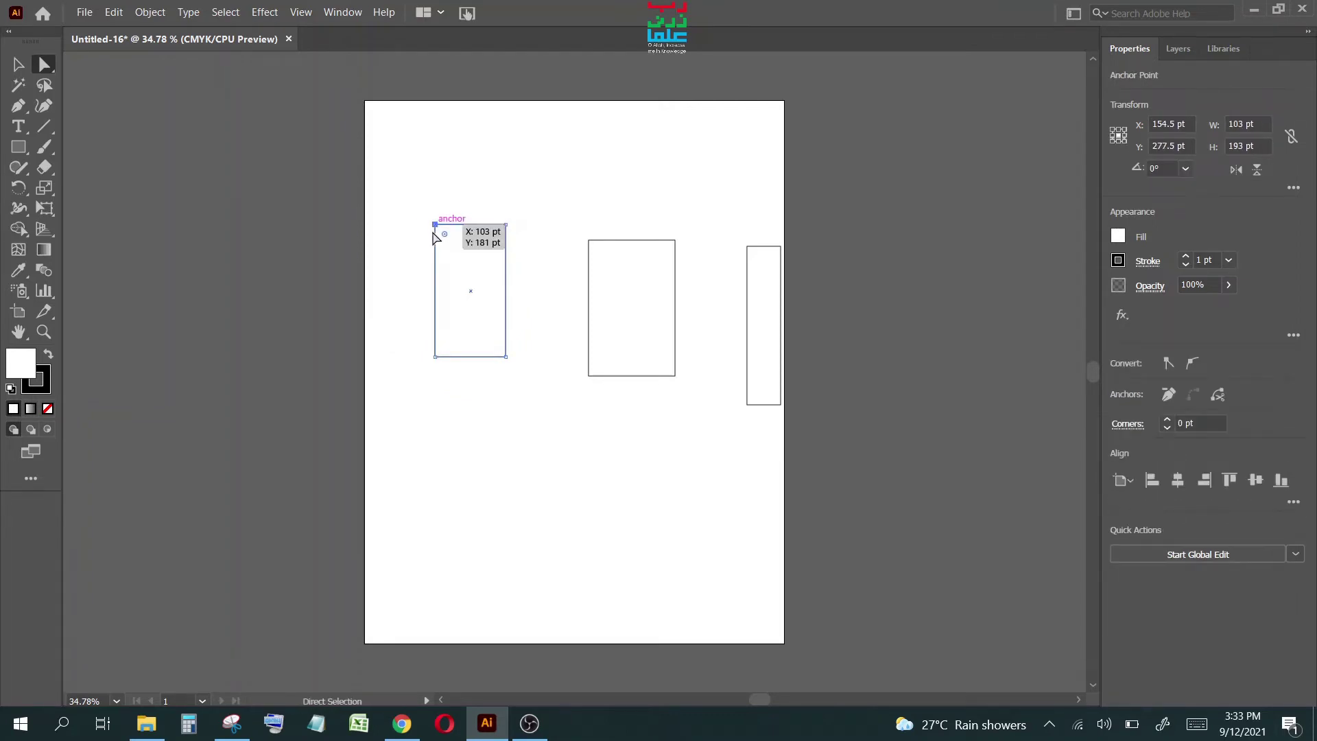
{"action": "left_click", "coordinate": [435, 356]}
{"action": "left_click_drag", "start_coordinate": [506, 356], "coordinate": [553, 414]}
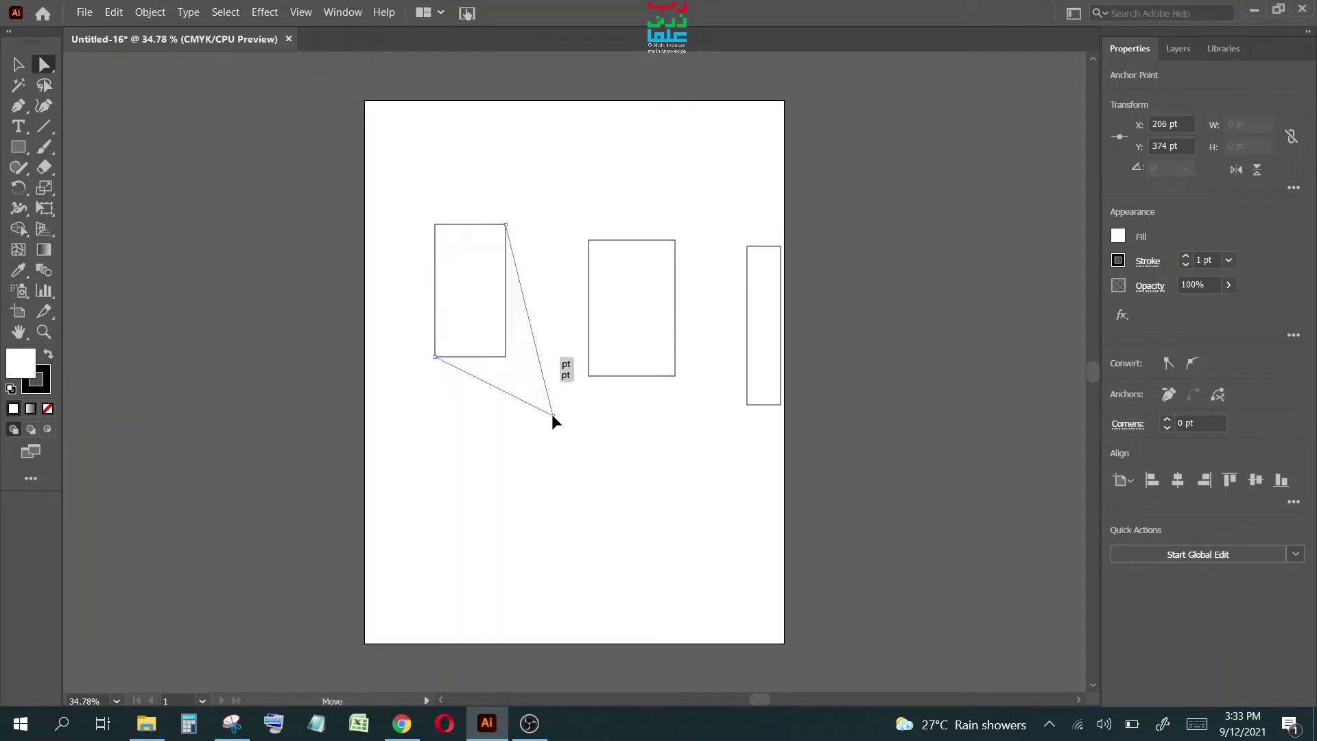
{"action": "left_click_drag", "start_coordinate": [506, 225], "coordinate": [494, 283]}
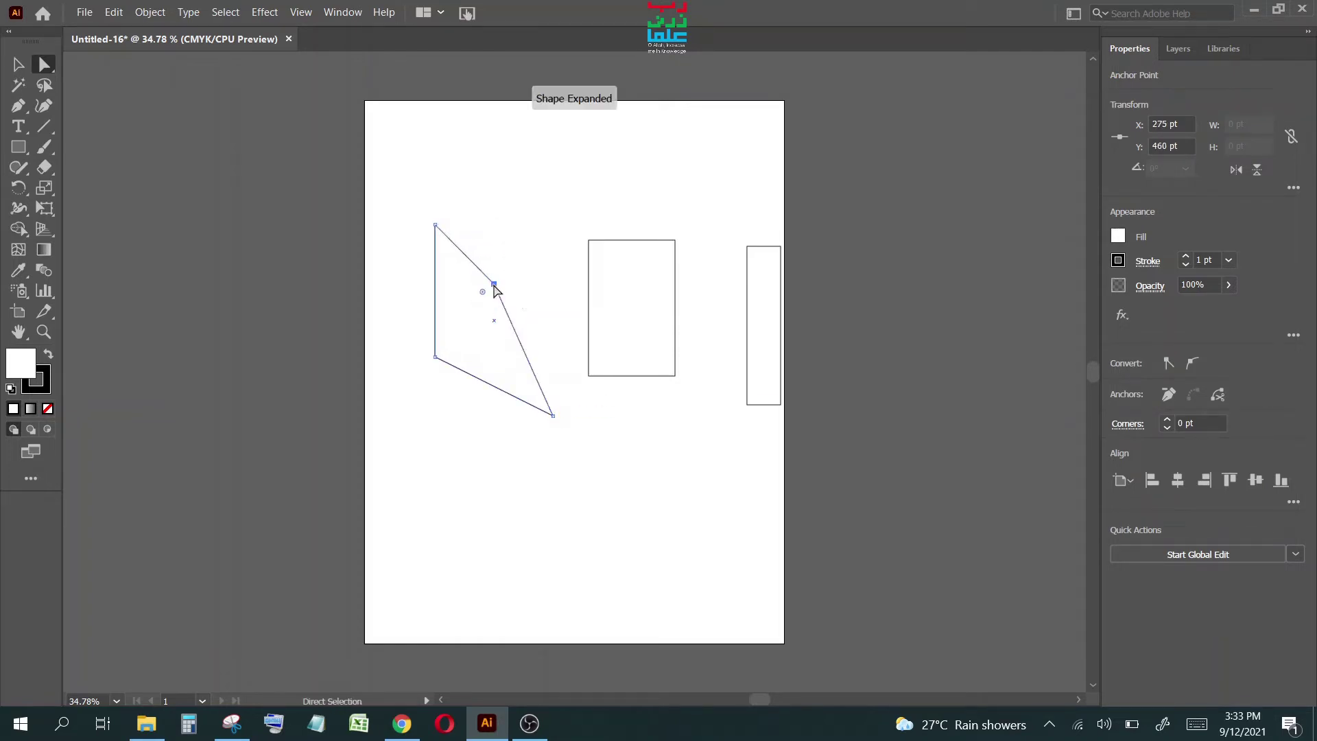
Move the middle and right rectangles' left corners, then stretch the two left shapes taller.
{"action": "left_click_drag", "start_coordinate": [588, 240], "coordinate": [472, 225]}
{"action": "left_click_drag", "start_coordinate": [589, 376], "coordinate": [572, 405]}
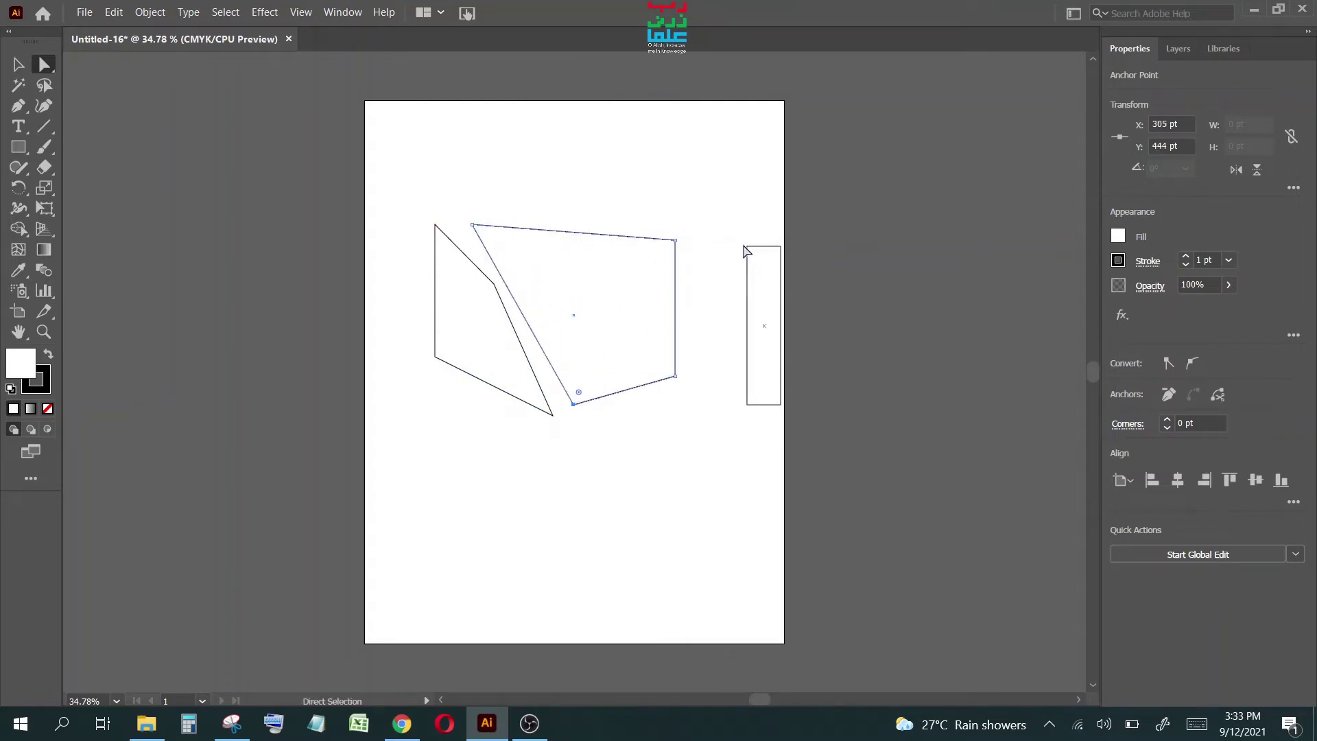
{"action": "left_click_drag", "start_coordinate": [748, 246], "coordinate": [696, 245]}
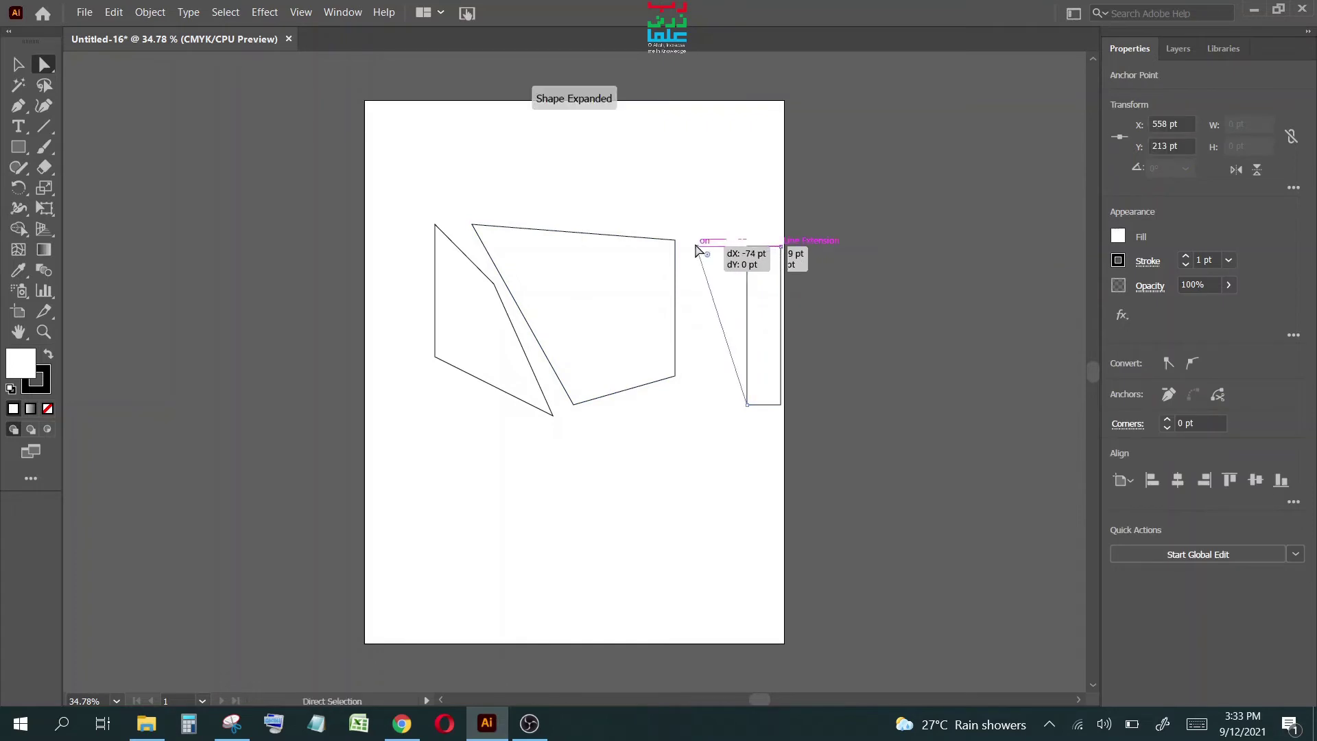
{"action": "left_click_drag", "start_coordinate": [748, 405], "coordinate": [696, 378]}
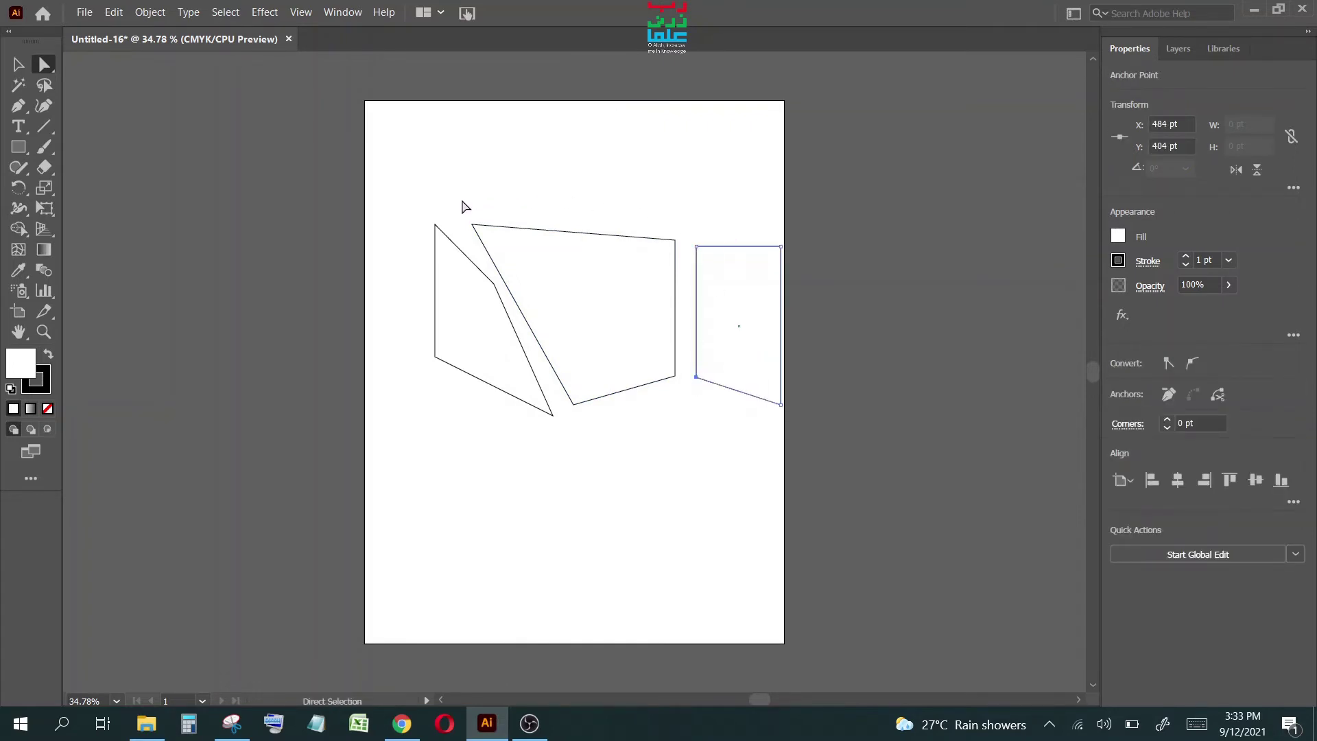
{"action": "mouse_move", "coordinate": [460, 199]}
{"action": "left_mouse_down"}
{"action": "mouse_move", "coordinate": [682, 255]}
{"action": "mouse_move", "coordinate": [679, 162]}
{"action": "left_mouse_up"}
{"action": "mouse_move", "coordinate": [521, 470]}
{"action": "left_mouse_down"}
{"action": "mouse_move", "coordinate": [597, 401]}
{"action": "mouse_move", "coordinate": [588, 463]}
{"action": "left_mouse_up"}
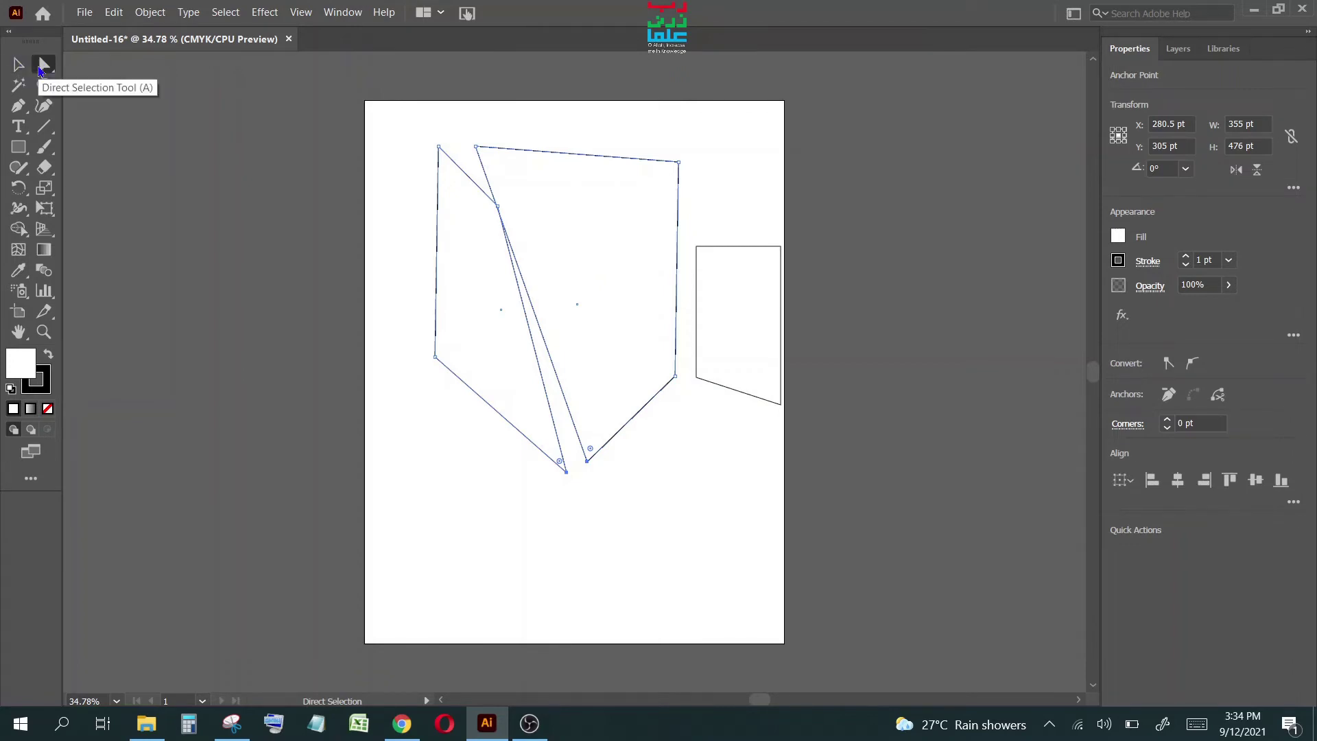
Select the small right-hand shape with the Group Selection tool.
{"action": "left_click", "coordinate": [48, 68]}
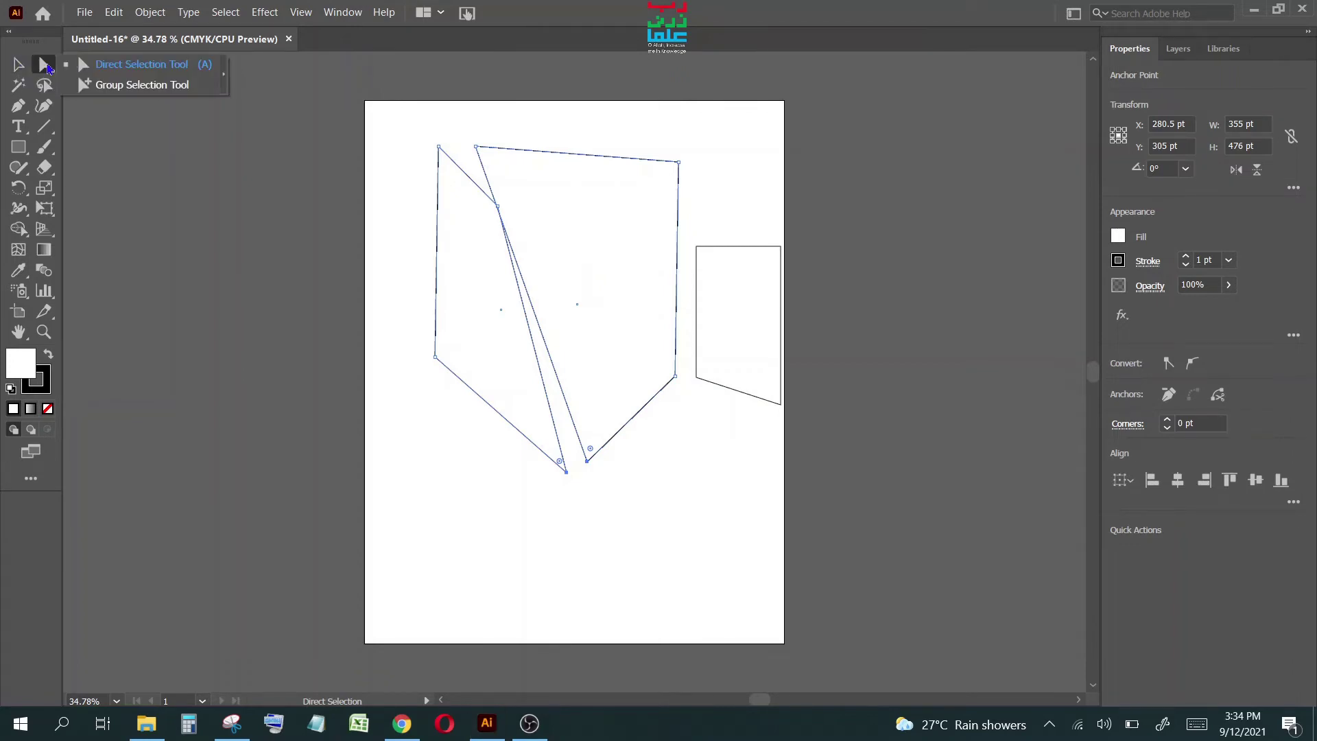
{"action": "left_click", "coordinate": [123, 85]}
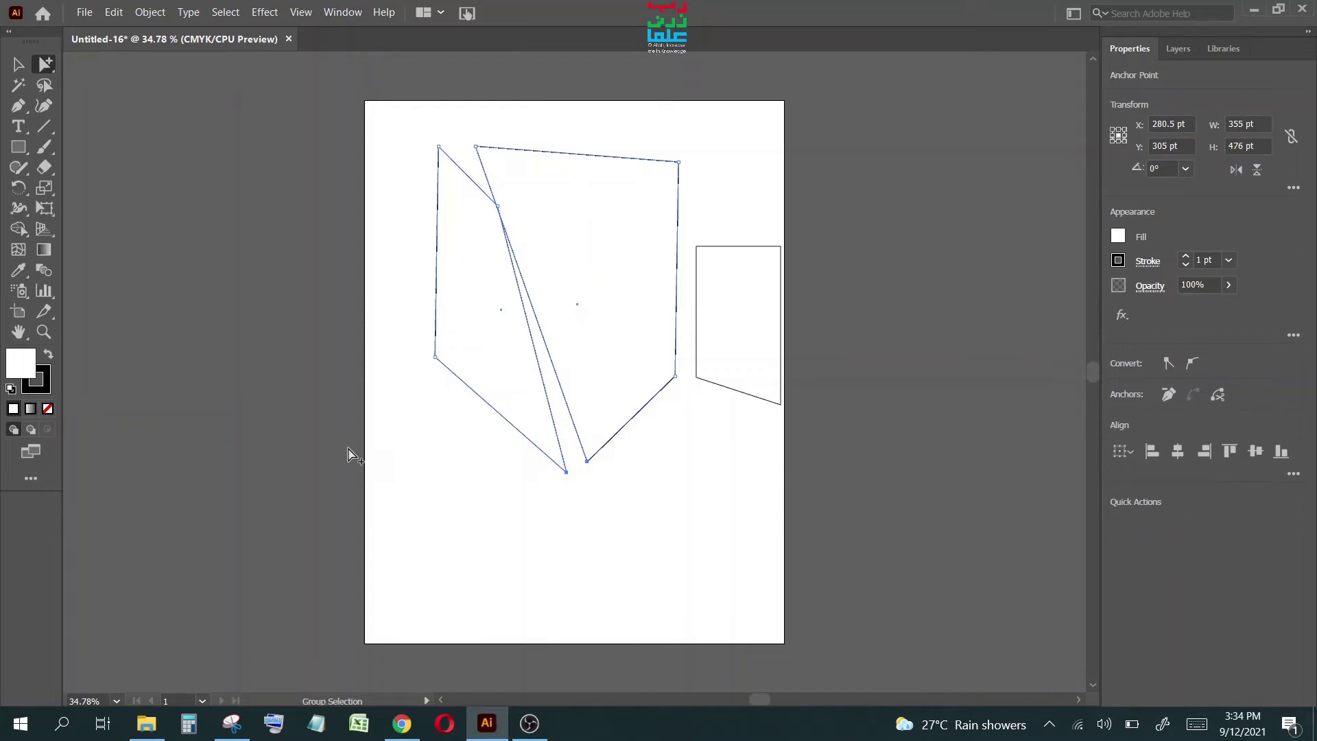
{"action": "left_click", "coordinate": [415, 495]}
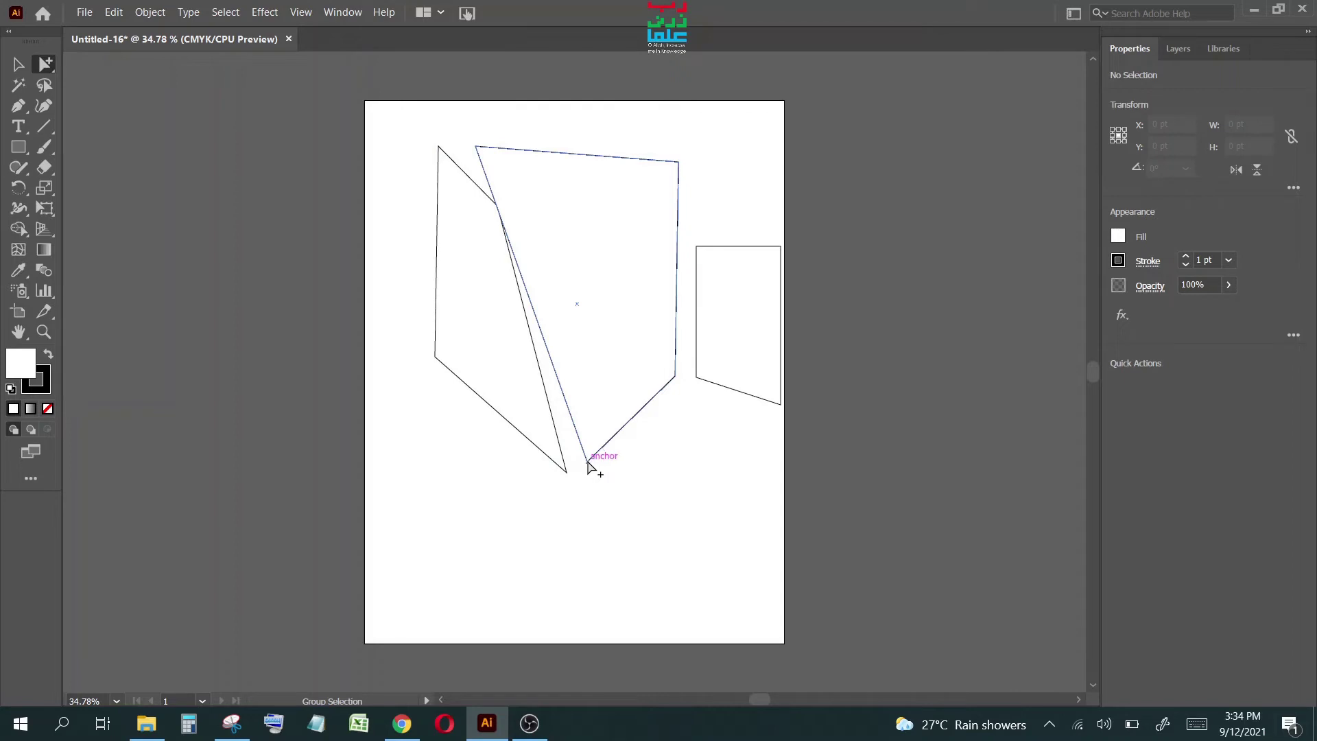
{"action": "left_click", "coordinate": [587, 466]}
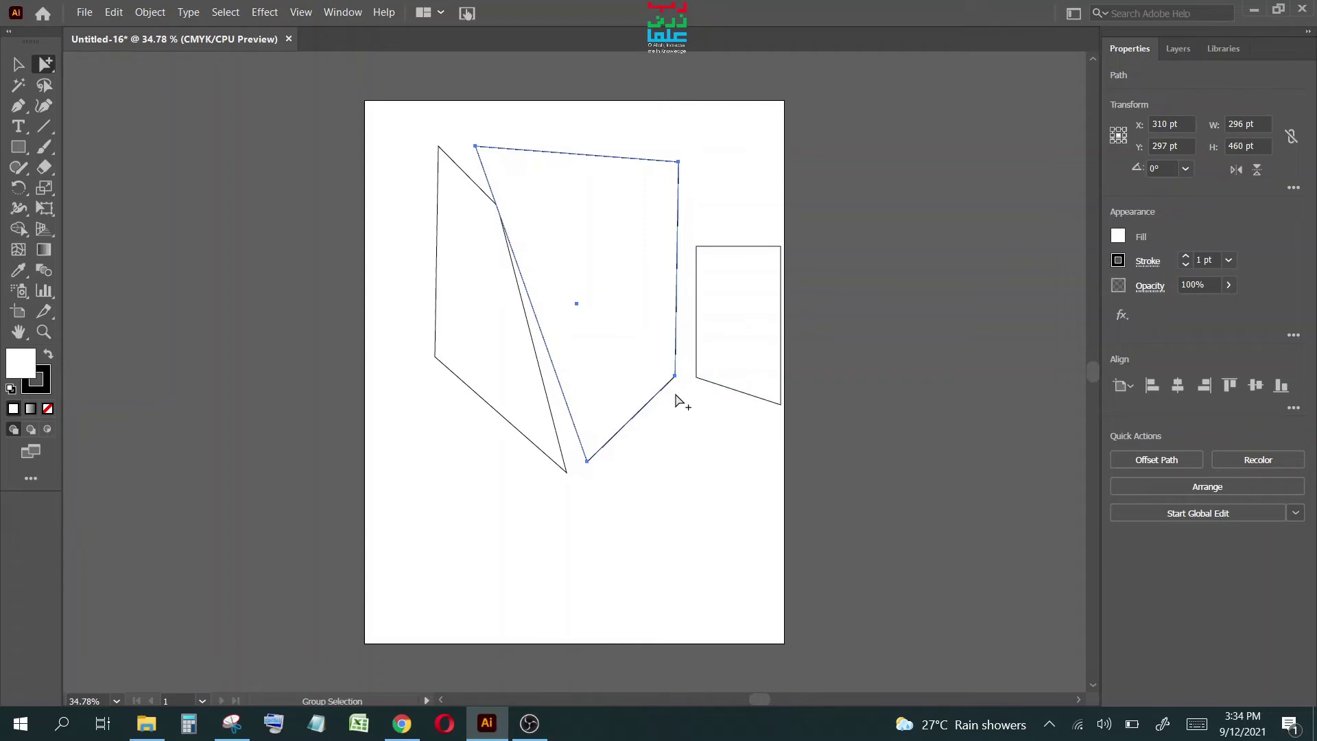
{"action": "left_click", "coordinate": [696, 378]}
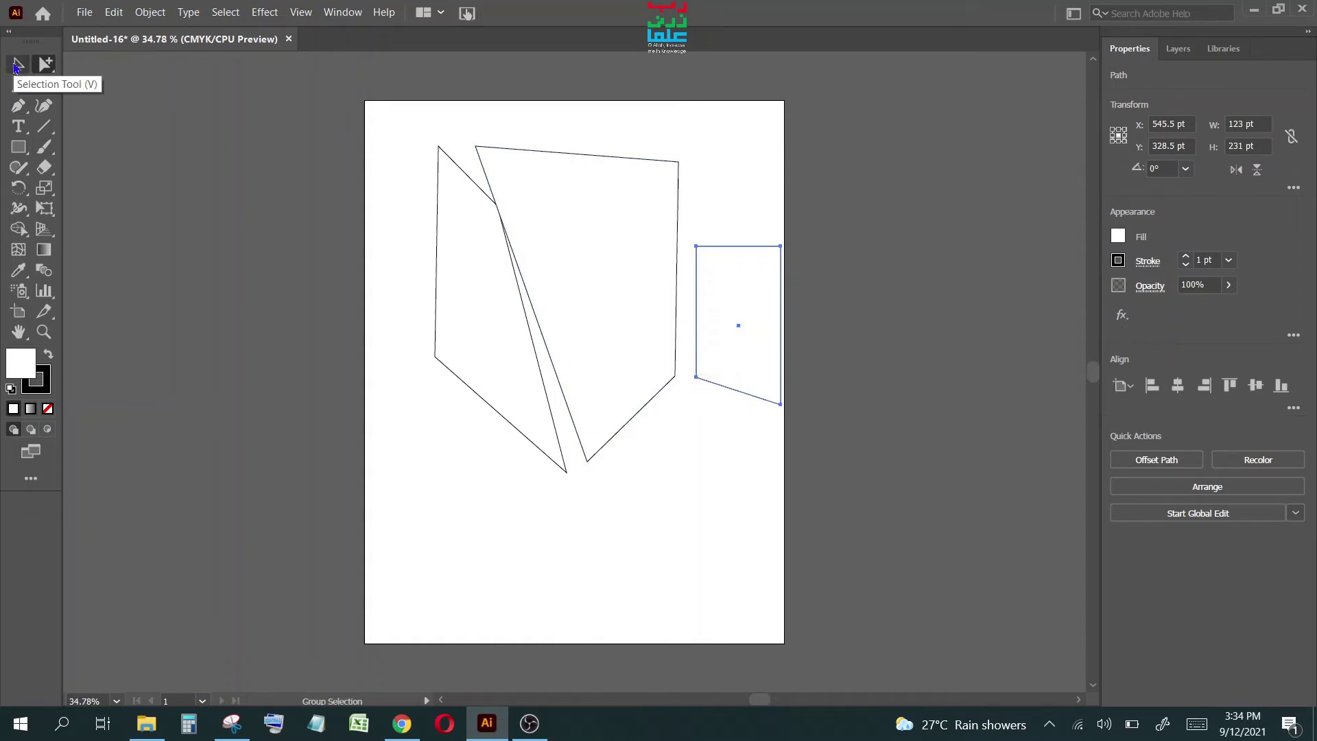
Drag the small shape onto the upper left of the slanted figure.
{"action": "left_click", "coordinate": [17, 67]}
{"action": "left_click", "coordinate": [785, 273]}
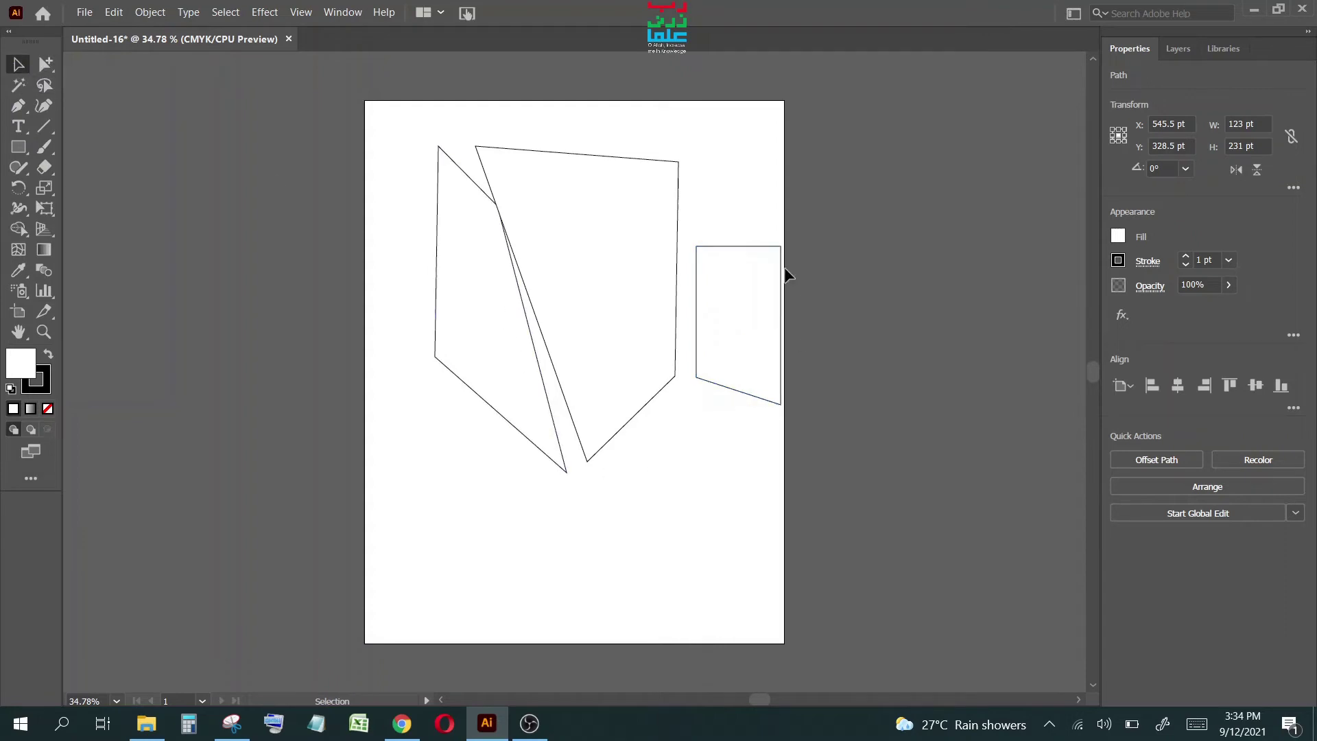
{"action": "left_click_drag", "start_coordinate": [756, 250], "coordinate": [500, 149]}
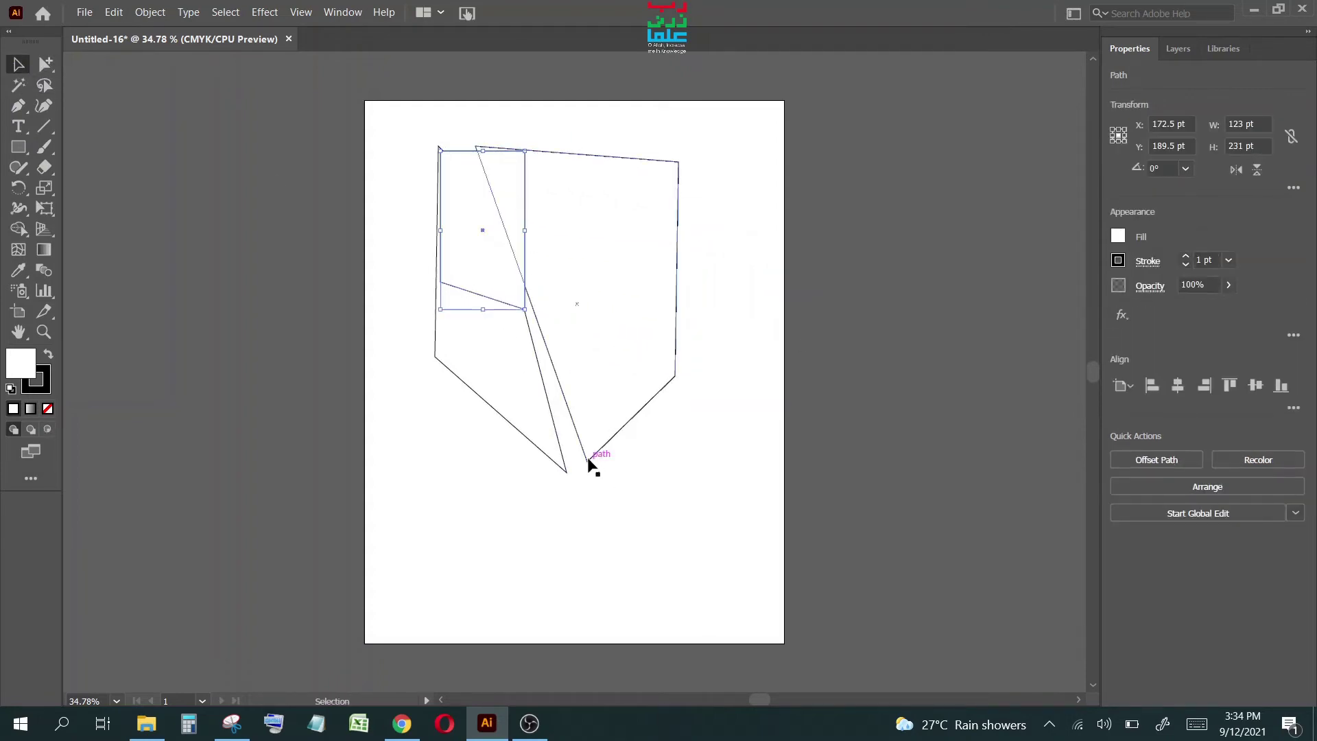
{"action": "left_click", "coordinate": [587, 457]}
{"action": "left_click", "coordinate": [518, 505]}
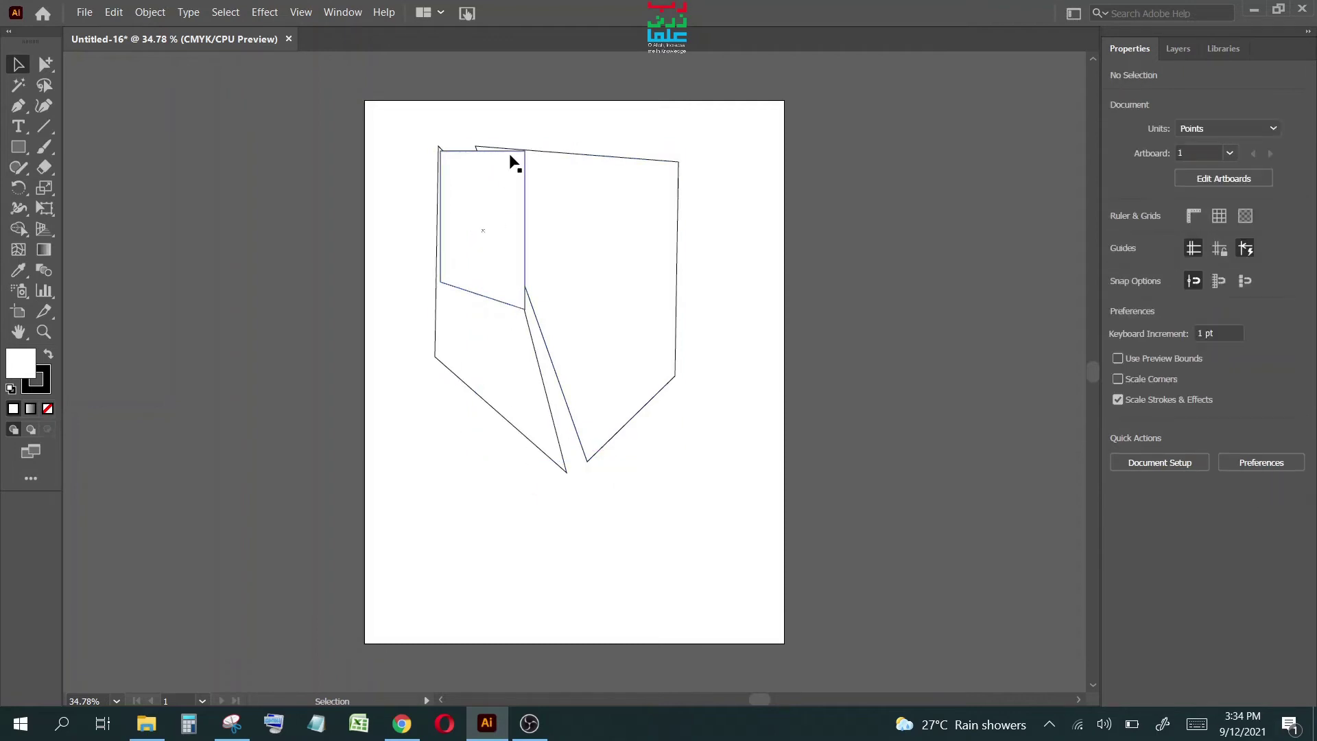
Undo the last reshape and select the tall kinked path; try a downward move, then undo it.
{"action": "left_click", "coordinate": [44, 66]}
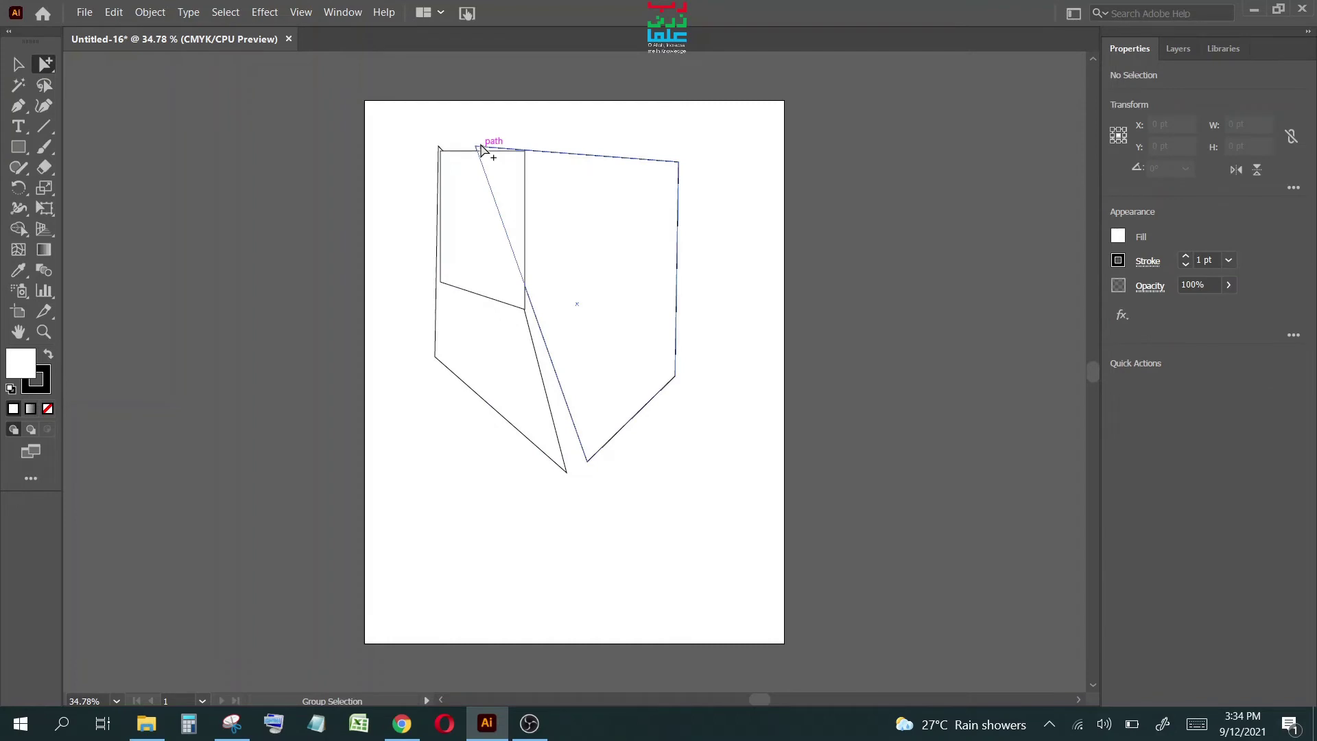
{"action": "key", "text": "ctrl+z"}
{"action": "key", "text": "ctrl+z"}
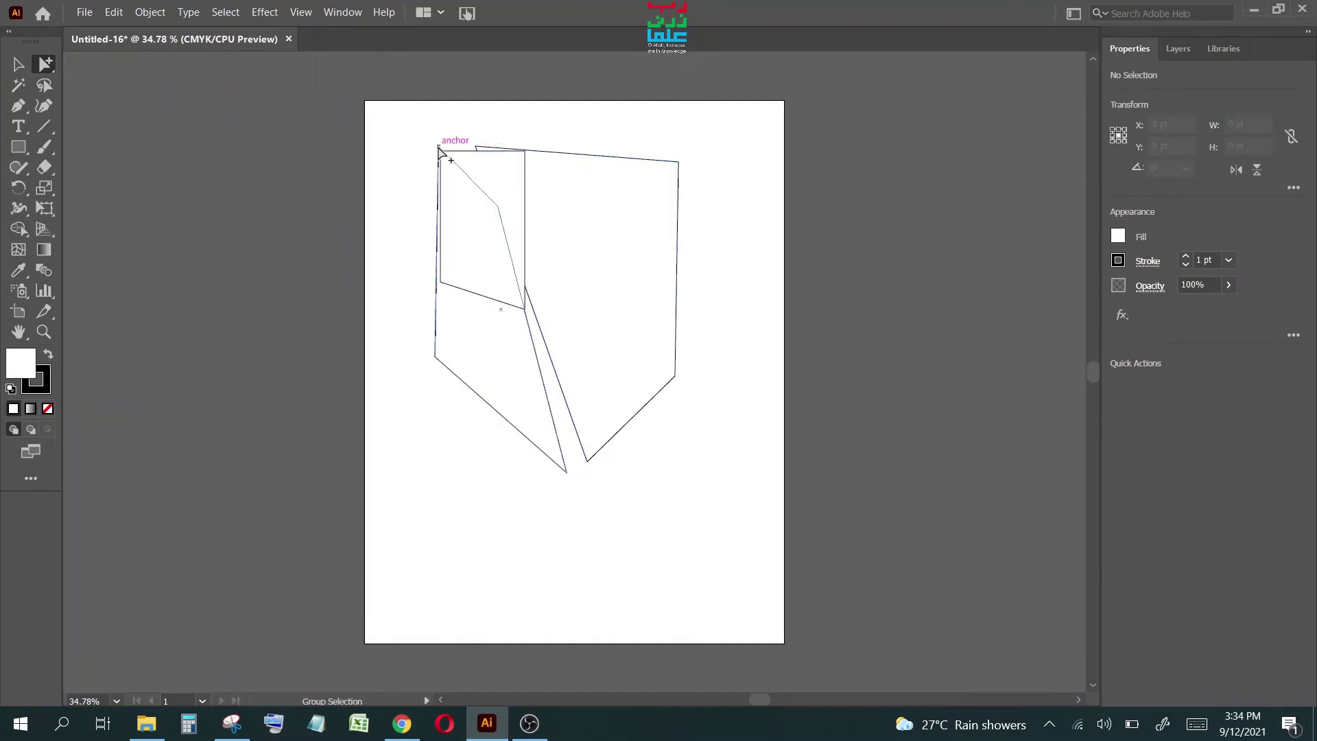
{"action": "left_click", "coordinate": [439, 149]}
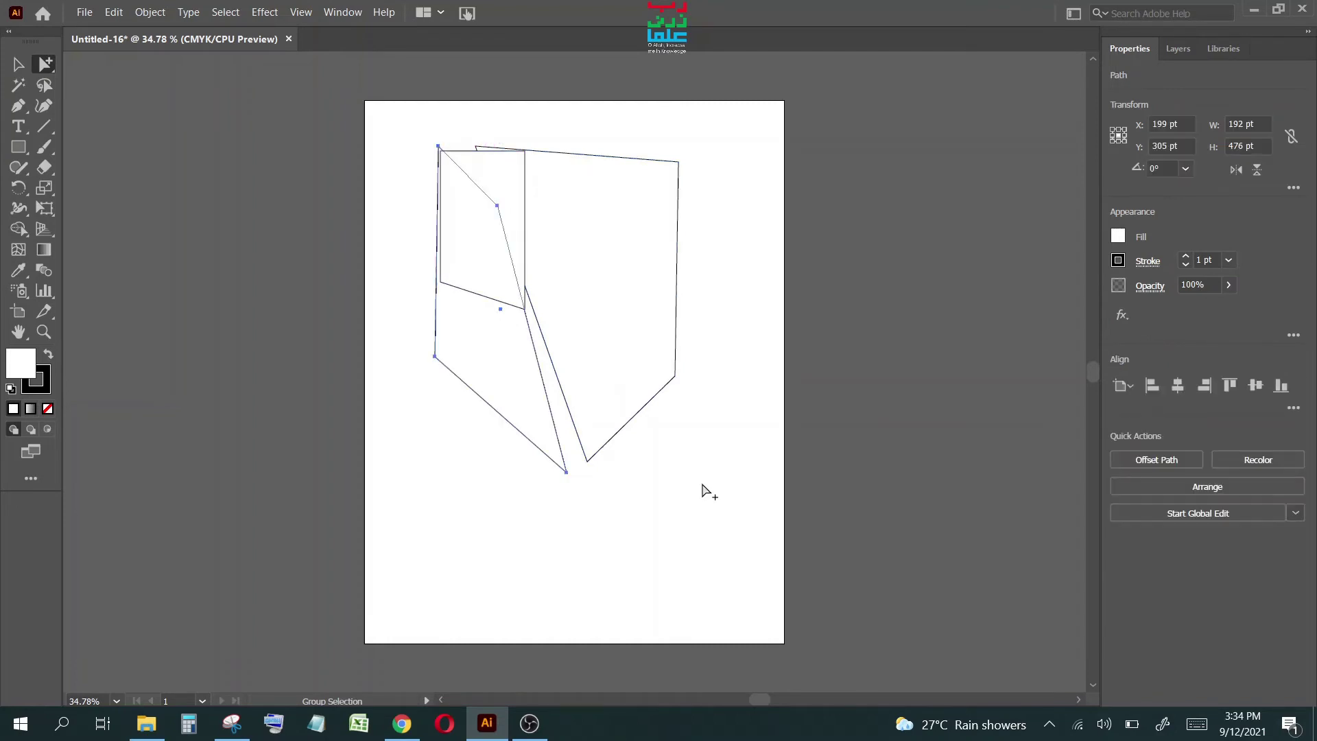
{"action": "left_click", "coordinate": [18, 64]}
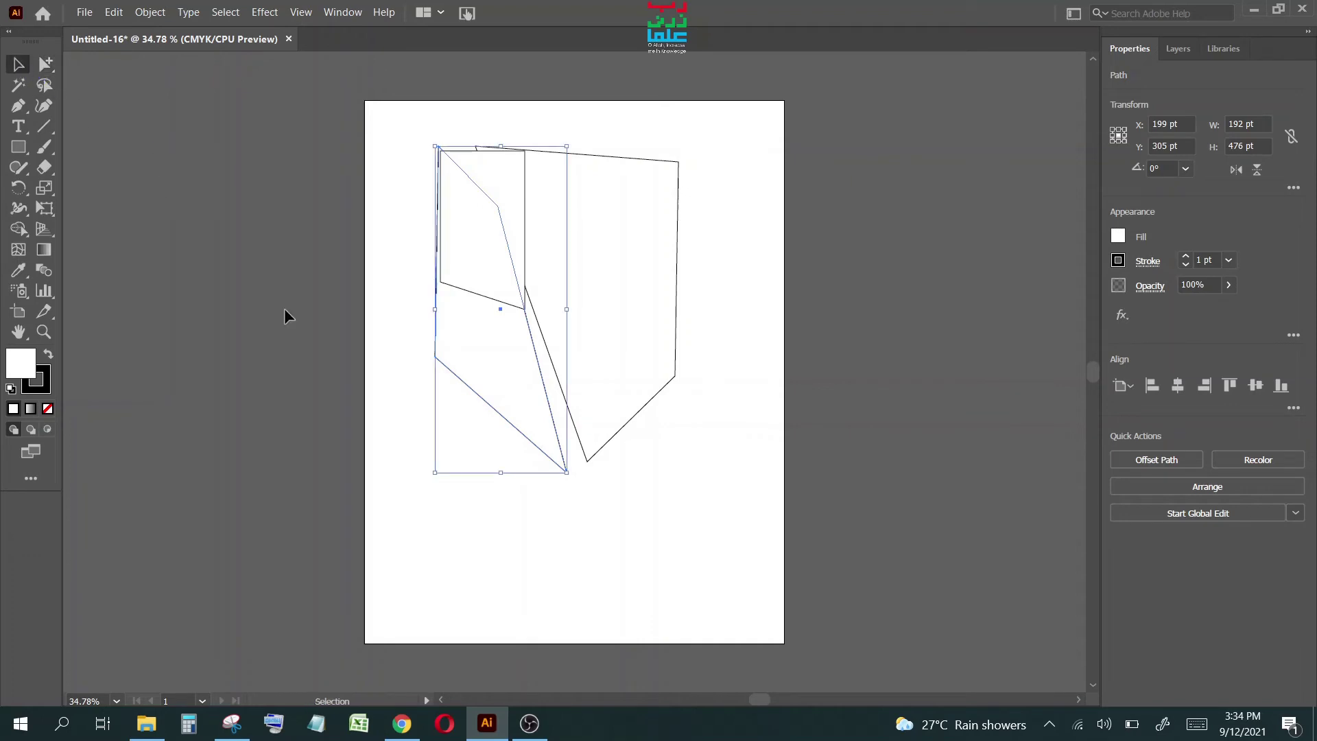
{"action": "left_click_drag", "start_coordinate": [539, 449], "coordinate": [520, 591]}
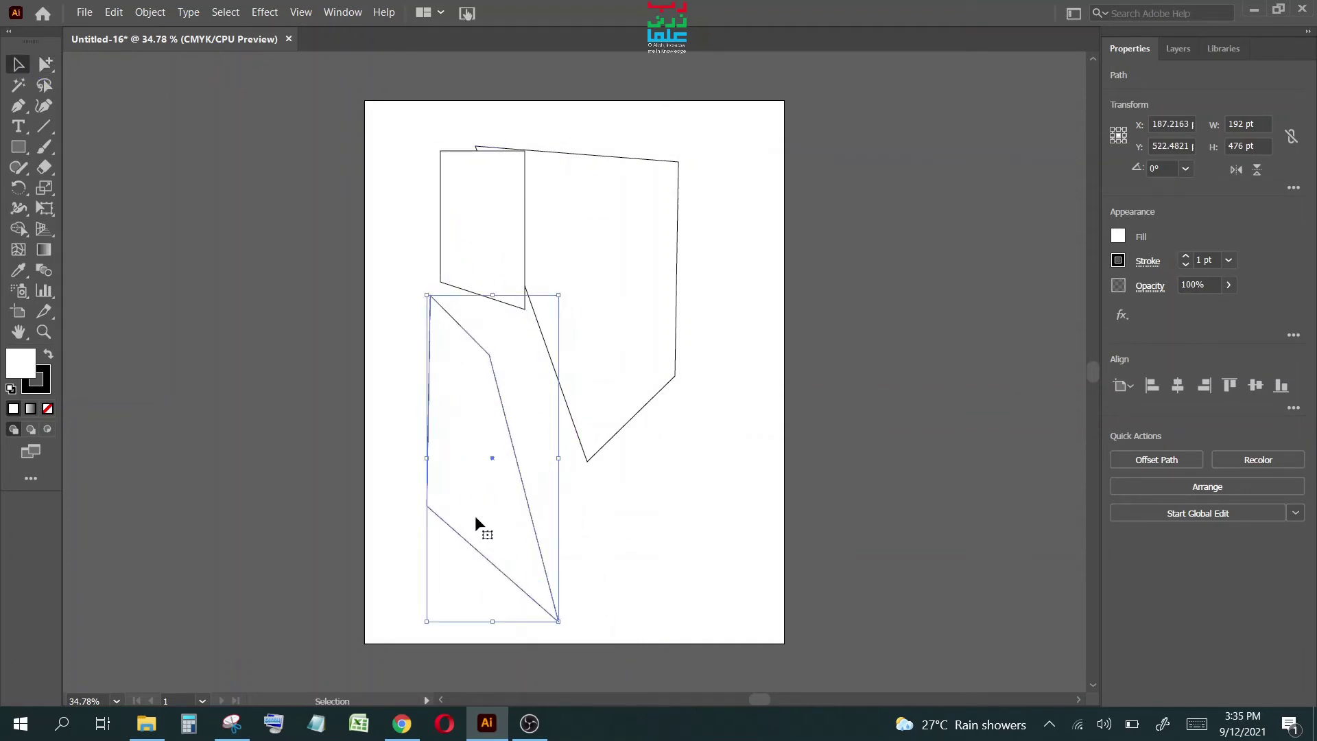
{"action": "key", "text": "ctrl+z"}
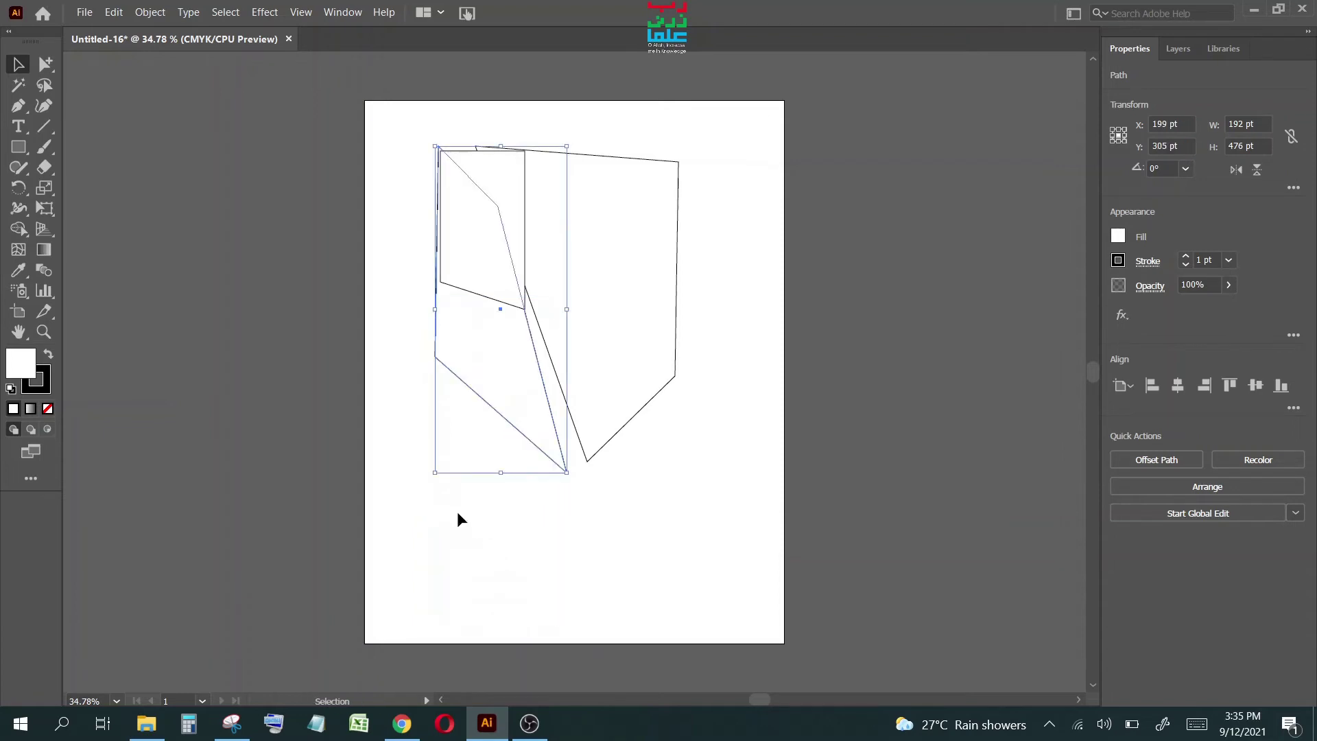
Shift the kinked piece left until its tip is level with the right piece's bottom point.
{"action": "left_click", "coordinate": [45, 63]}
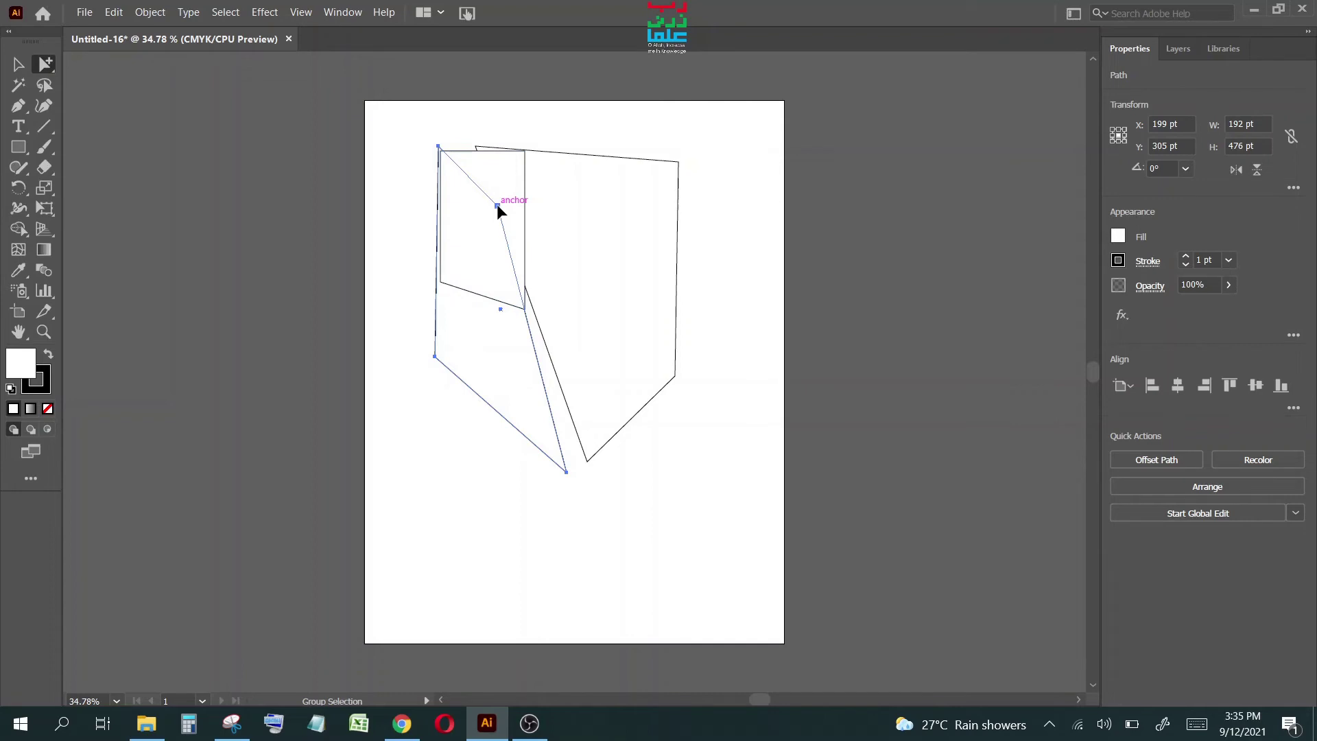
{"action": "left_click_drag", "start_coordinate": [496, 204], "coordinate": [584, 193]}
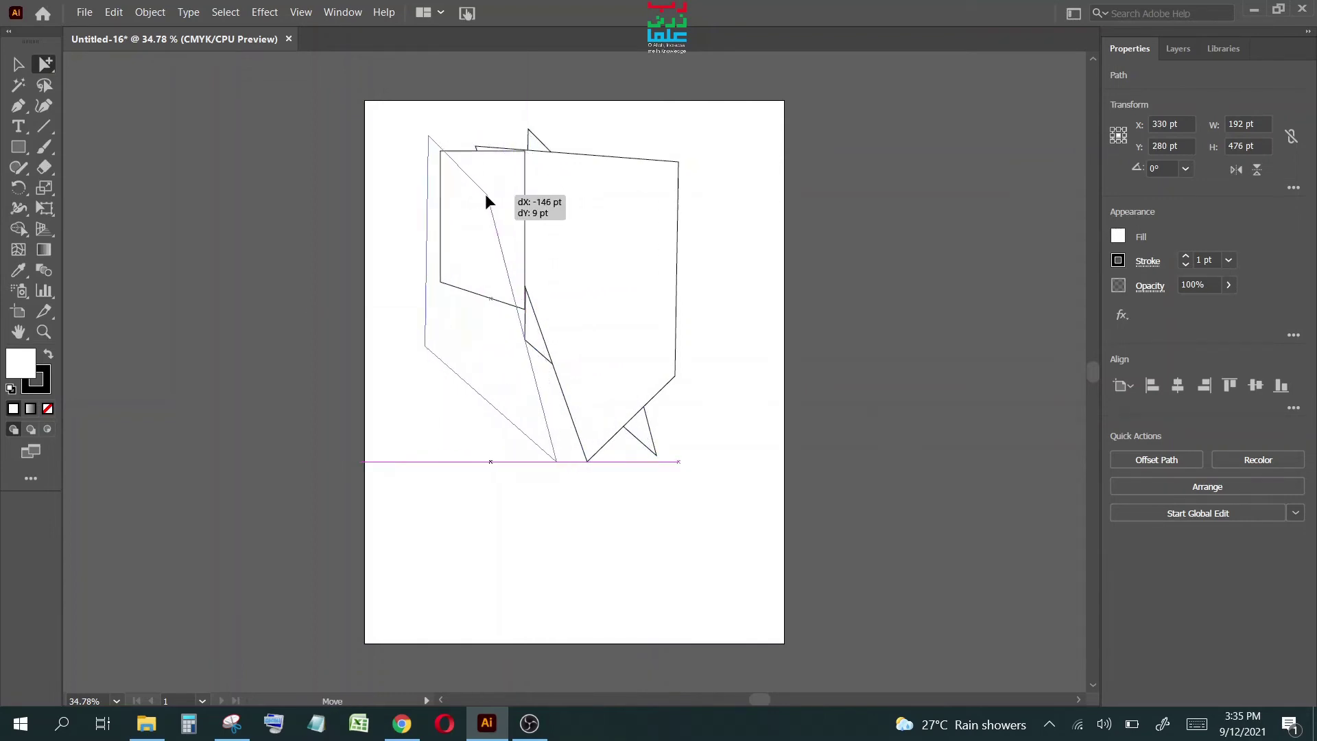
{"action": "left_click_drag", "start_coordinate": [584, 193], "coordinate": [486, 198]}
{"action": "left_click_drag", "start_coordinate": [45, 63], "coordinate": [92, 76]}
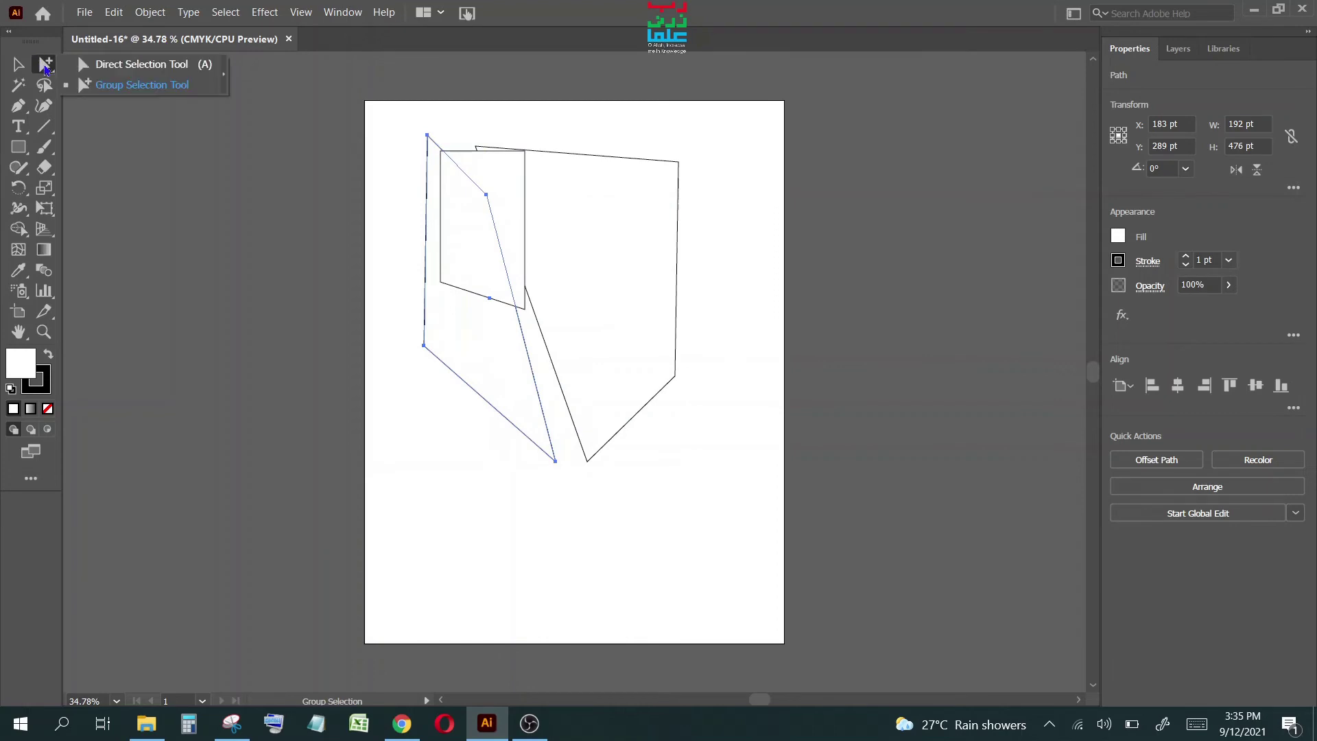
Drag the left piece's inner bend point up to the right piece's top edge.
{"action": "left_click", "coordinate": [103, 64]}
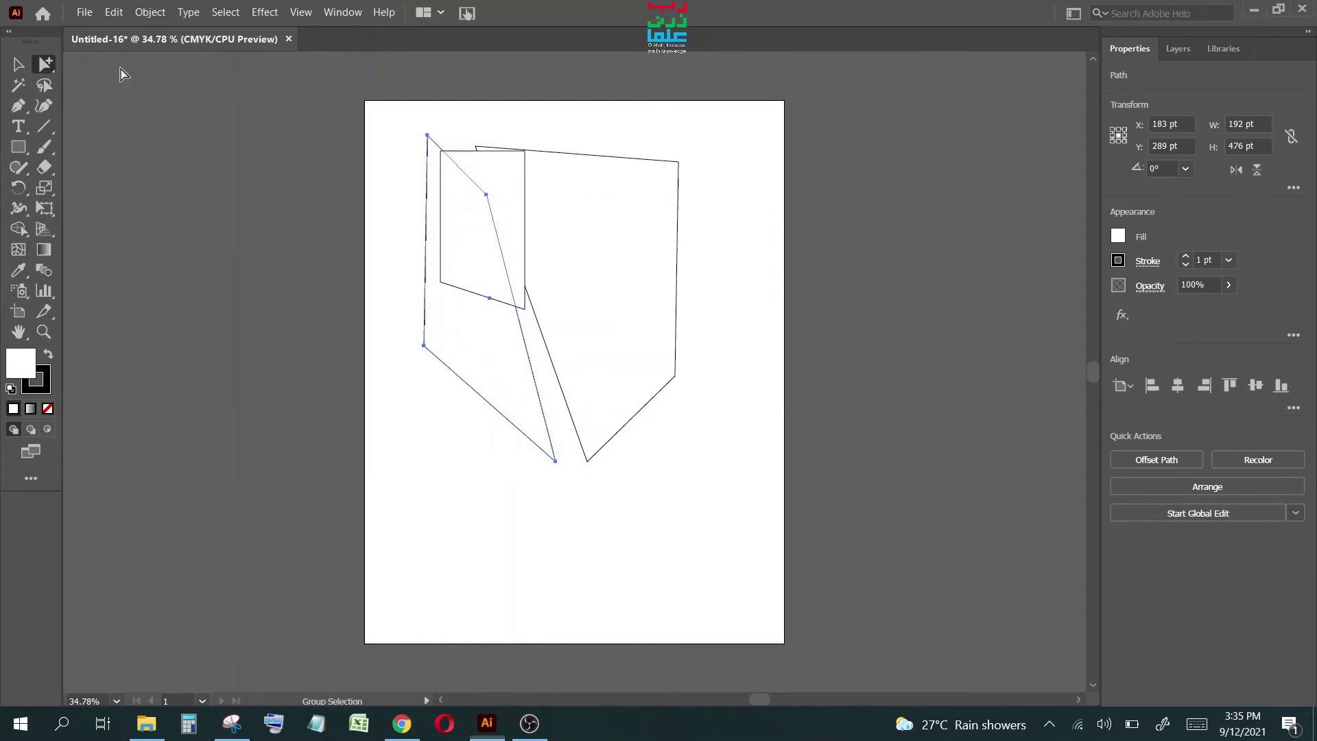
{"action": "left_click", "coordinate": [486, 195]}
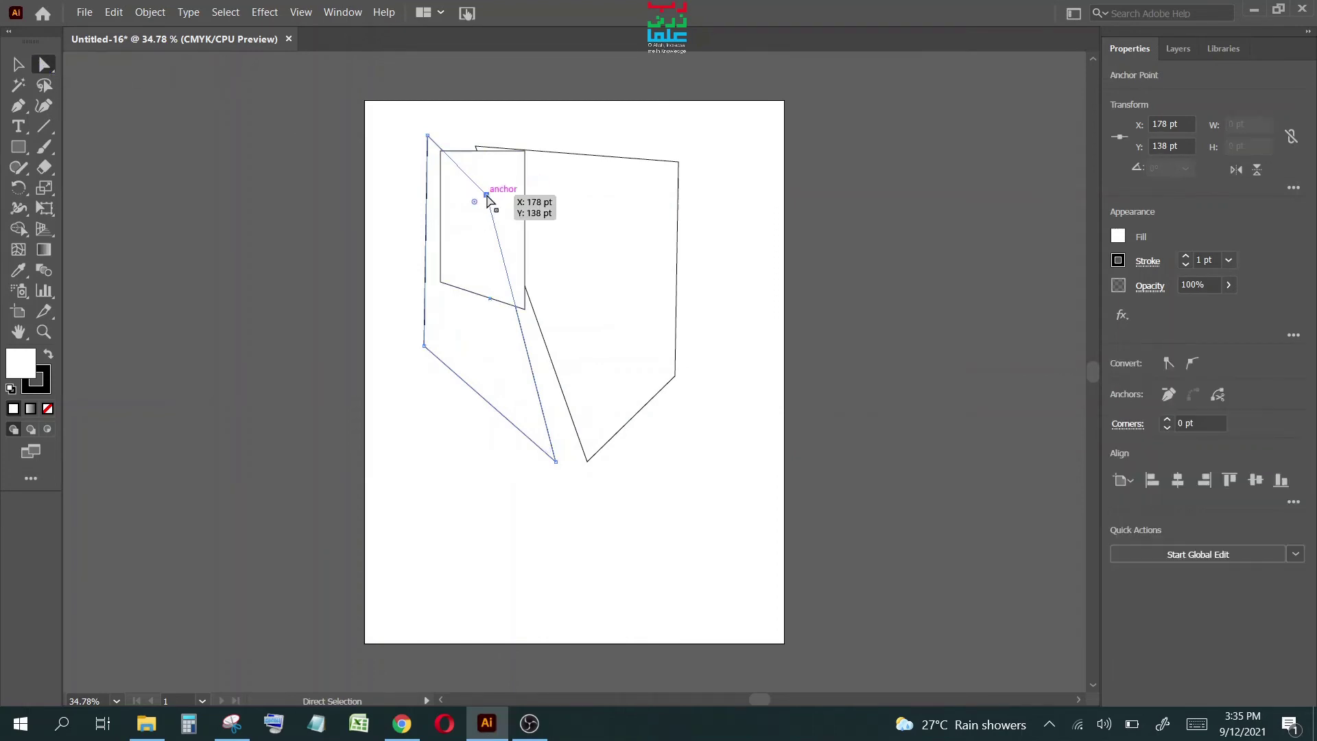
{"action": "left_click_drag", "start_coordinate": [486, 196], "coordinate": [539, 173]}
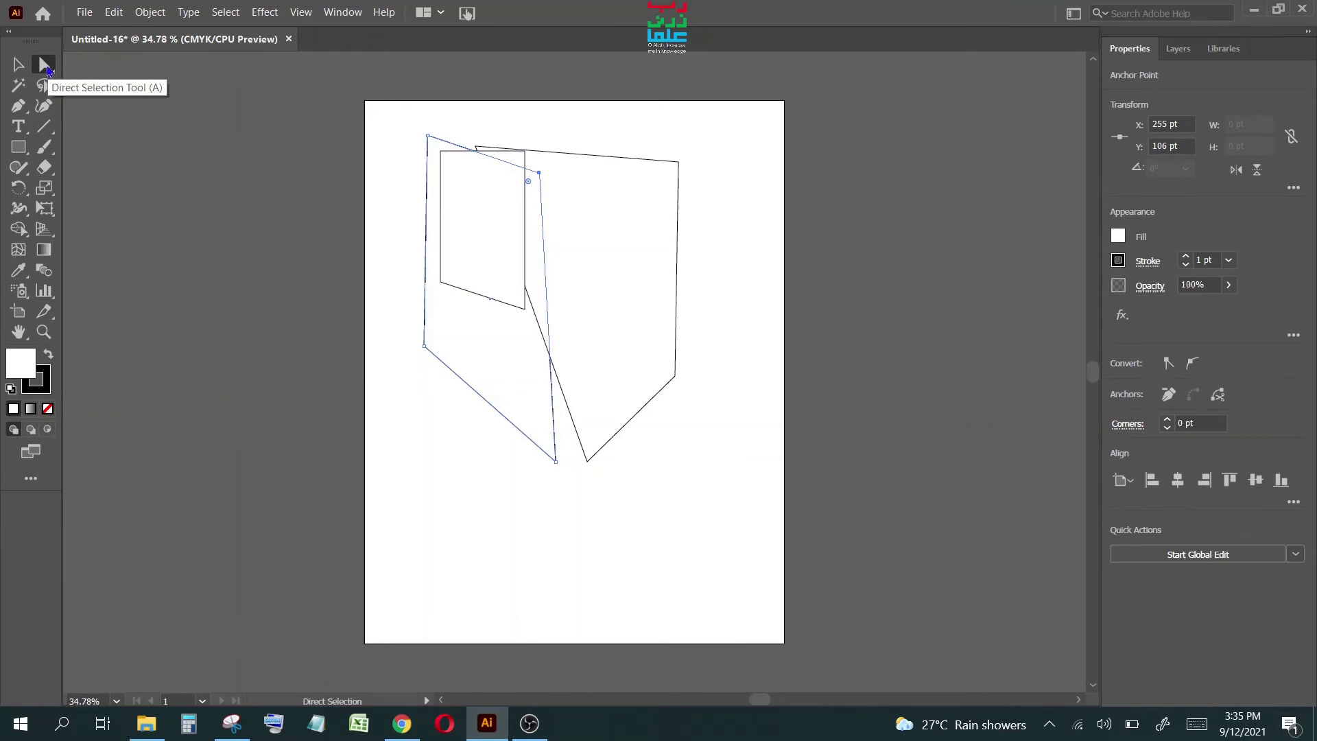
{"action": "left_click", "coordinate": [48, 70]}
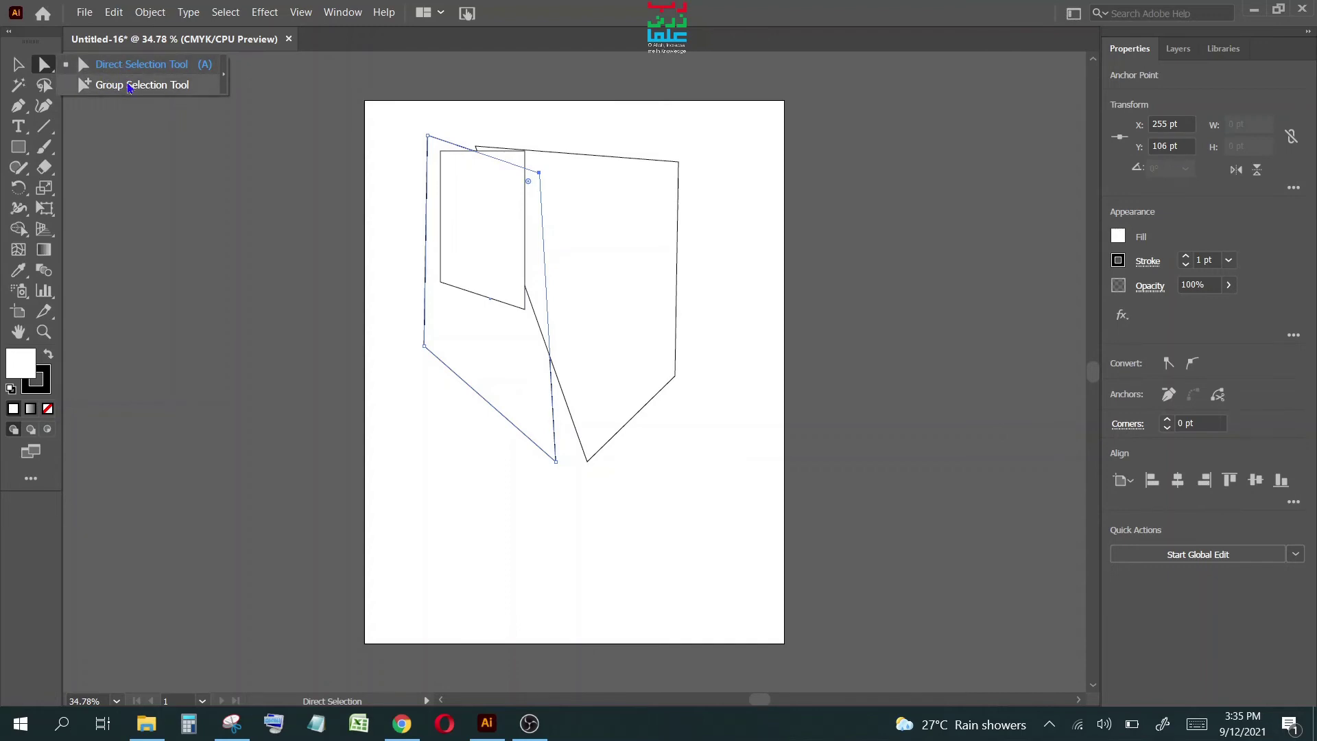
{"action": "left_click", "coordinate": [128, 87]}
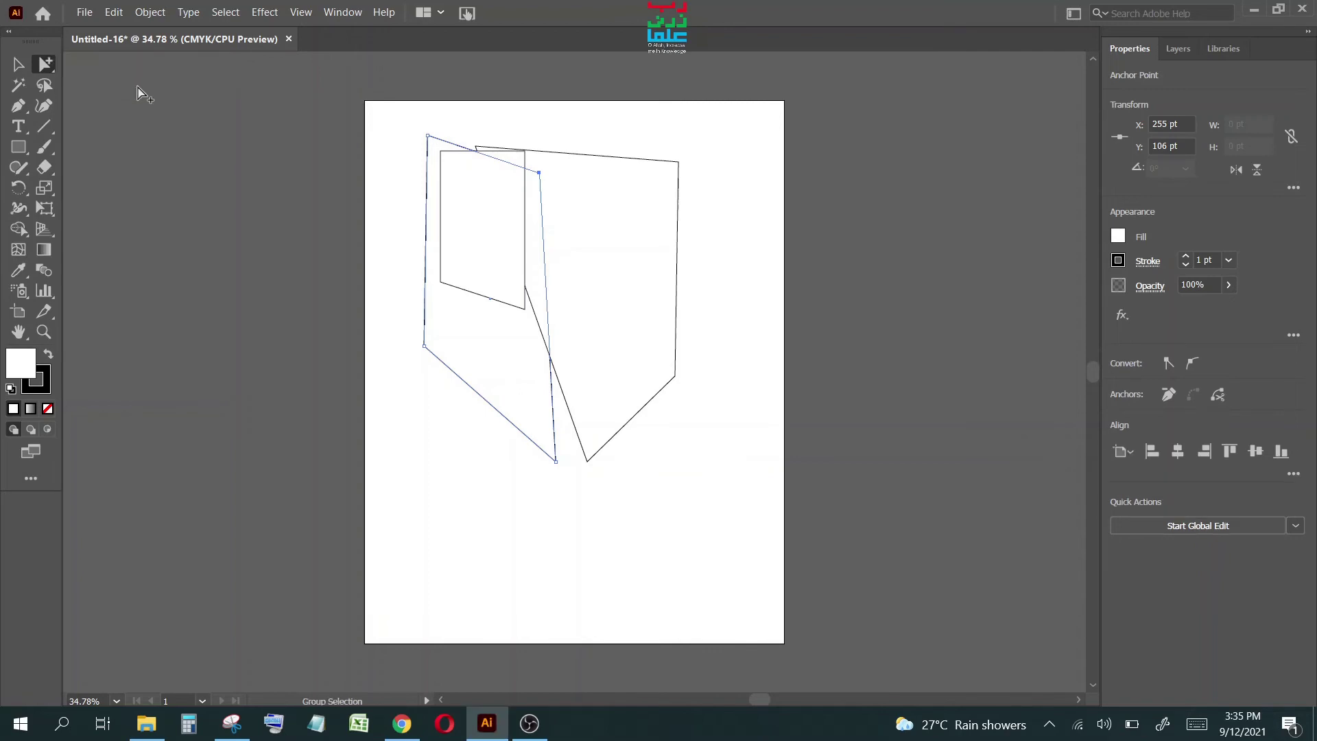
{"action": "left_click", "coordinate": [541, 172]}
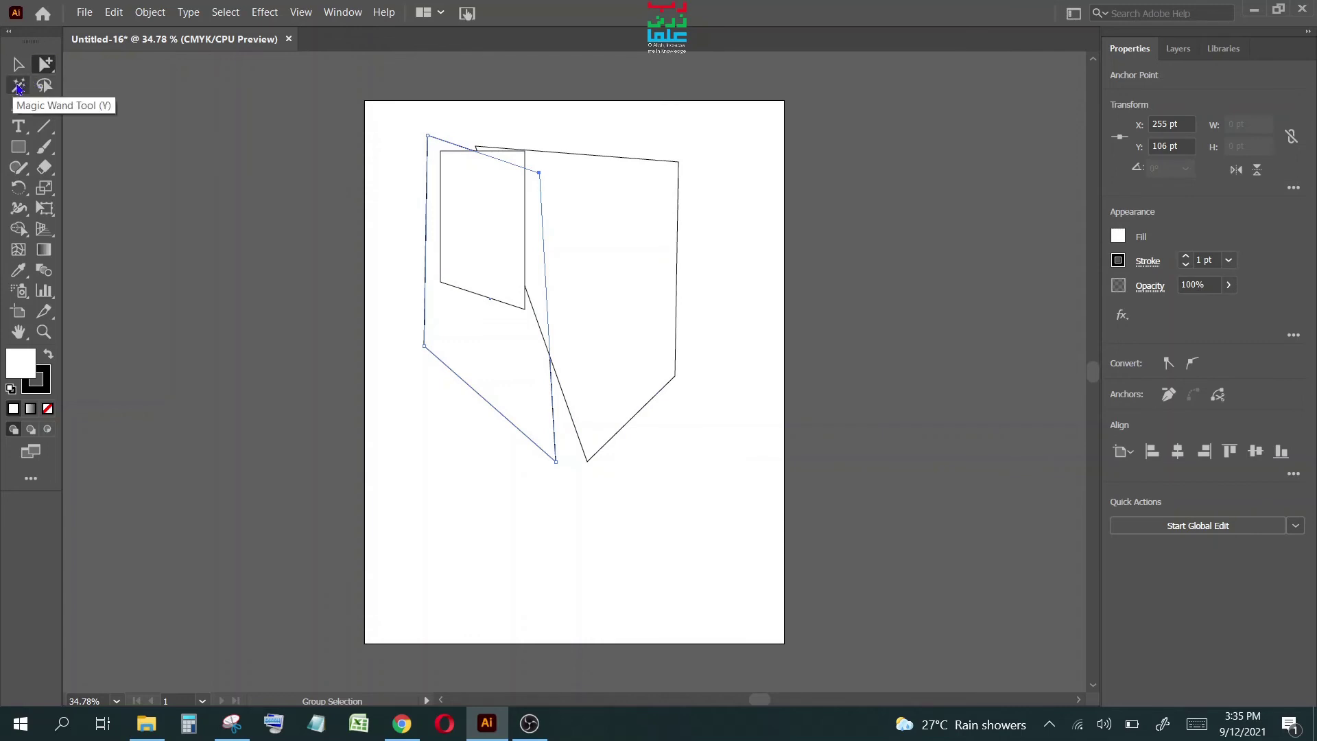
{"action": "left_click", "coordinate": [19, 85]}
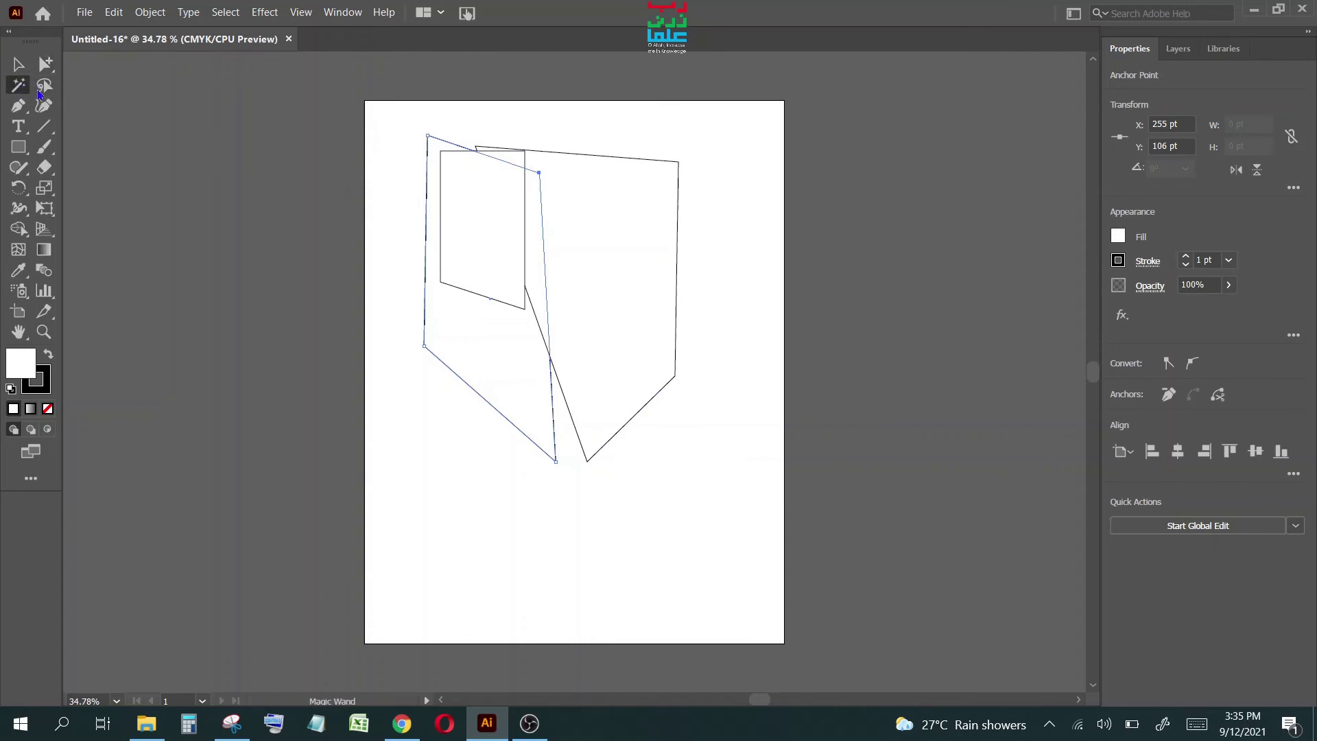
{"action": "left_click", "coordinate": [541, 172]}
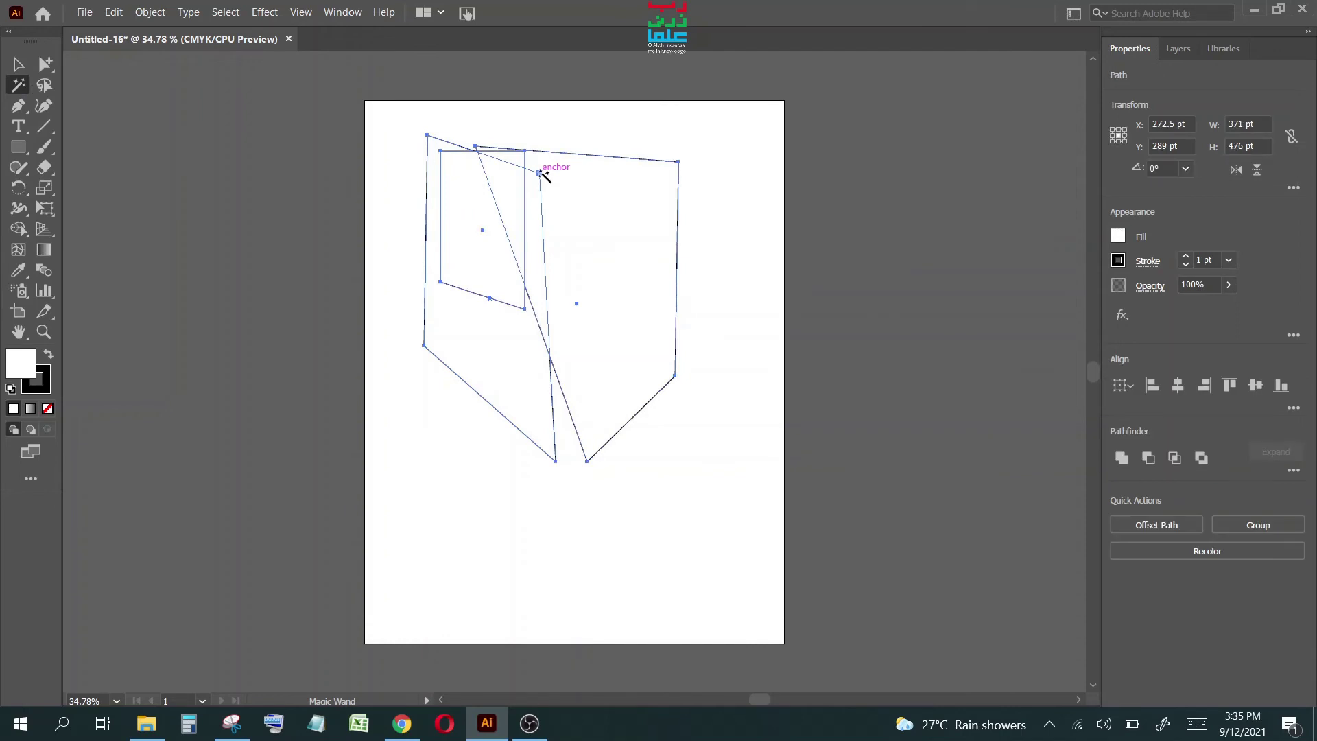
{"action": "left_click", "coordinate": [48, 90]}
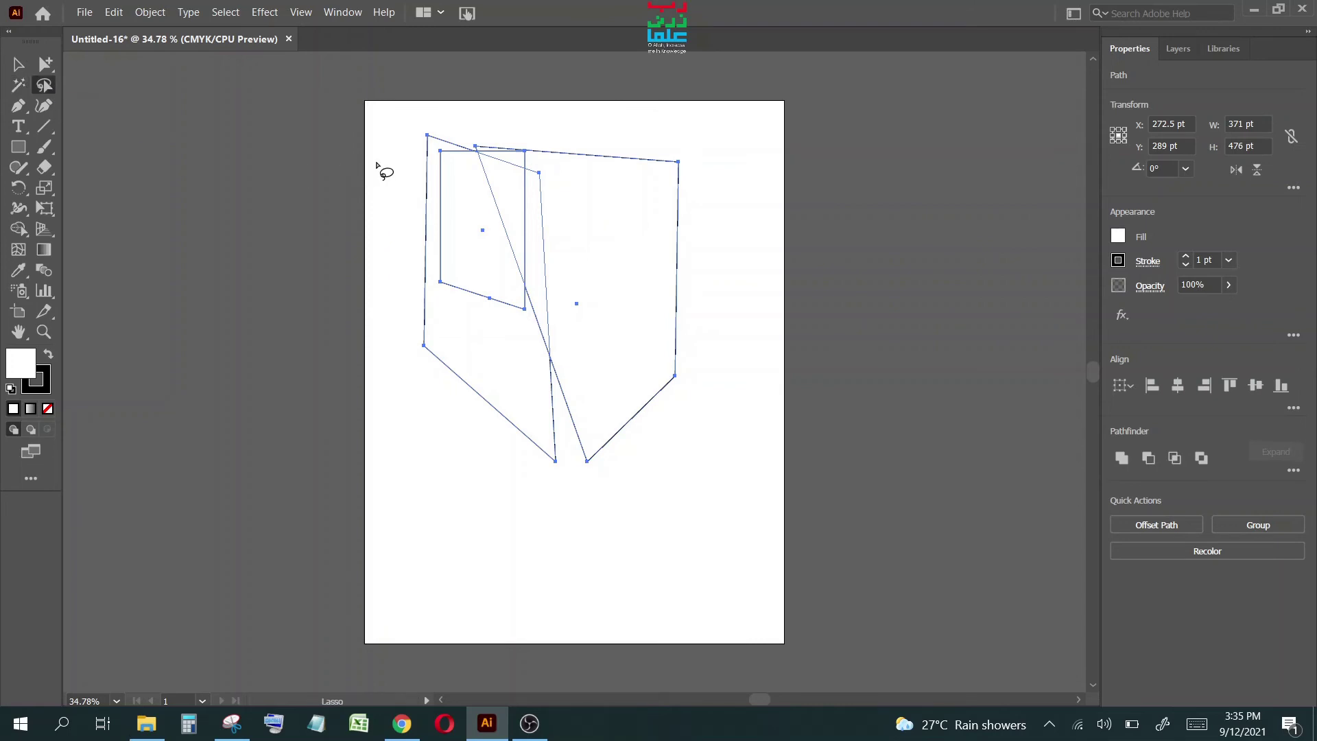
{"action": "mouse_move", "coordinate": [482, 122]}
{"action": "left_mouse_down"}
{"action": "mouse_move", "coordinate": [417, 178]}
{"action": "mouse_move", "coordinate": [476, 122]}
{"action": "mouse_move", "coordinate": [461, 121]}
{"action": "left_mouse_up"}
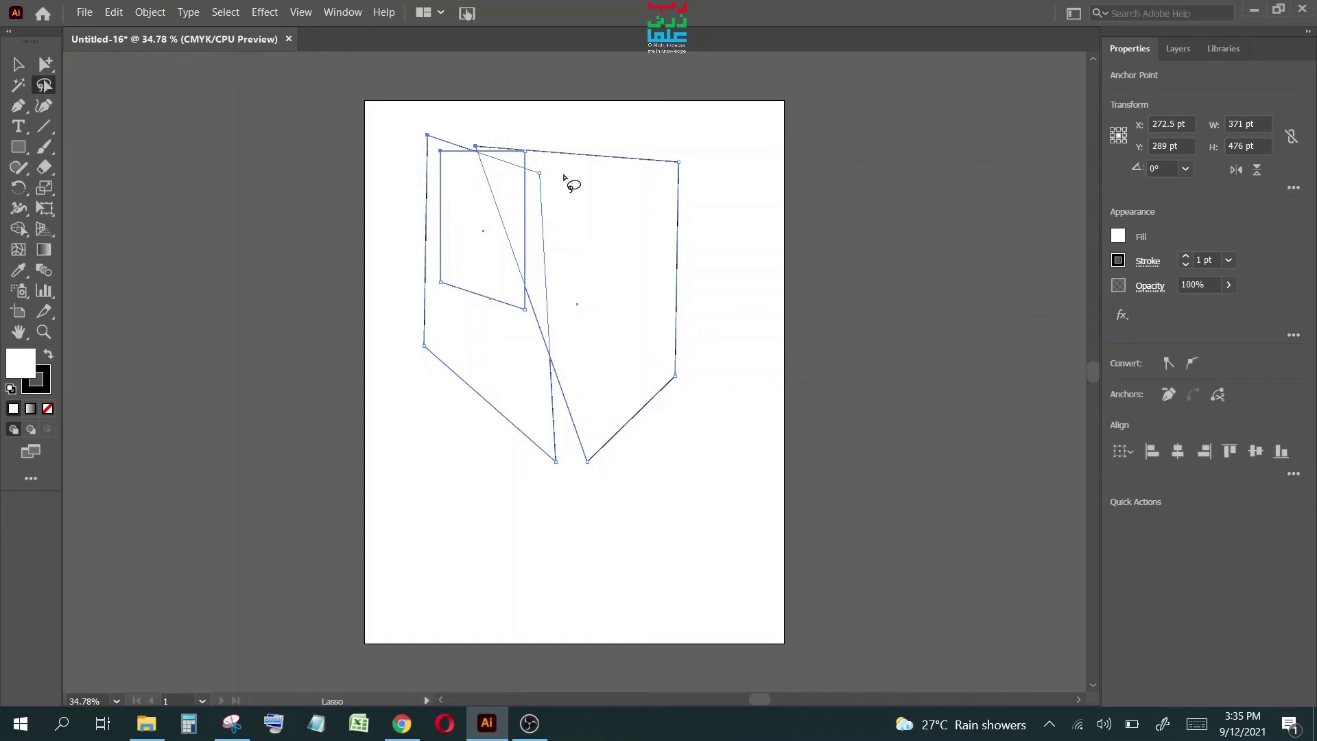
{"action": "left_click_drag", "start_coordinate": [587, 136], "coordinate": [586, 212]}
{"action": "mouse_move", "coordinate": [651, 130]}
{"action": "left_mouse_down"}
{"action": "mouse_move", "coordinate": [683, 218]}
{"action": "mouse_move", "coordinate": [721, 221]}
{"action": "left_mouse_up"}
{"action": "left_click_drag", "start_coordinate": [715, 147], "coordinate": [714, 214]}
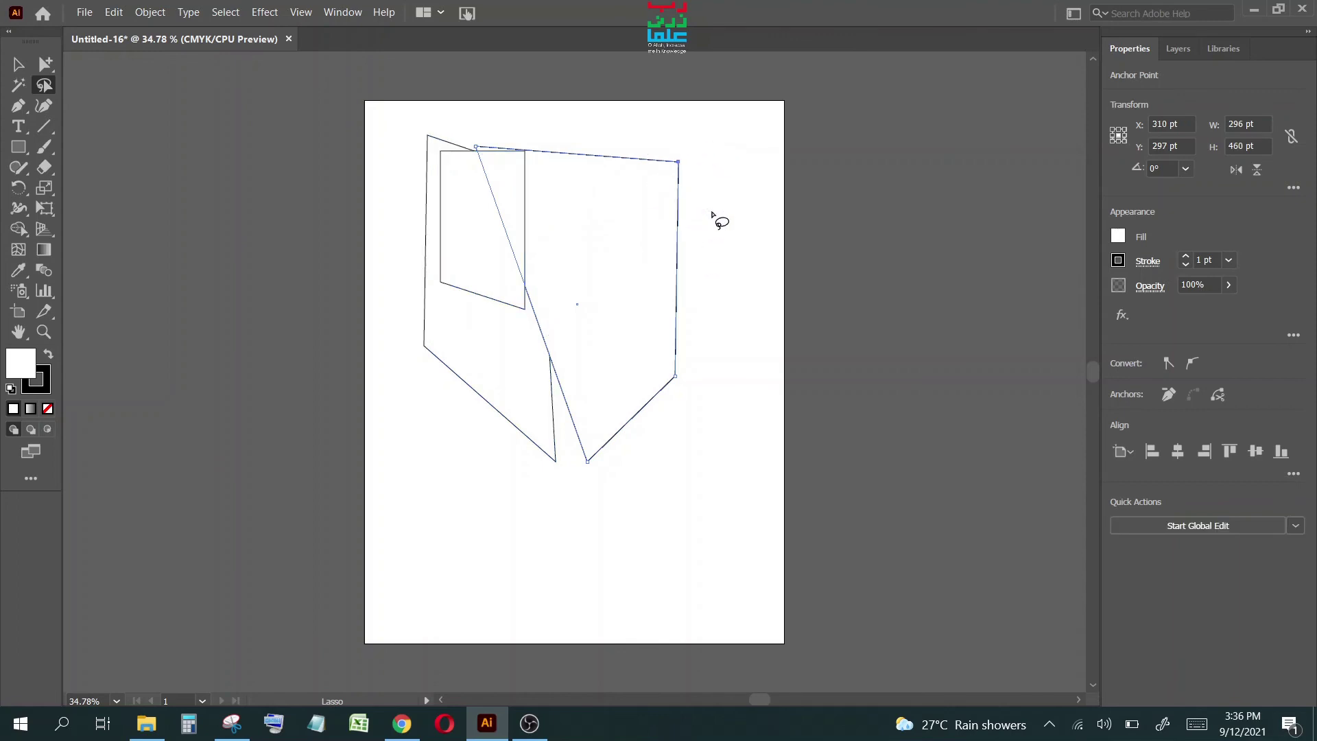
{"action": "left_click_drag", "start_coordinate": [690, 309], "coordinate": [704, 405]}
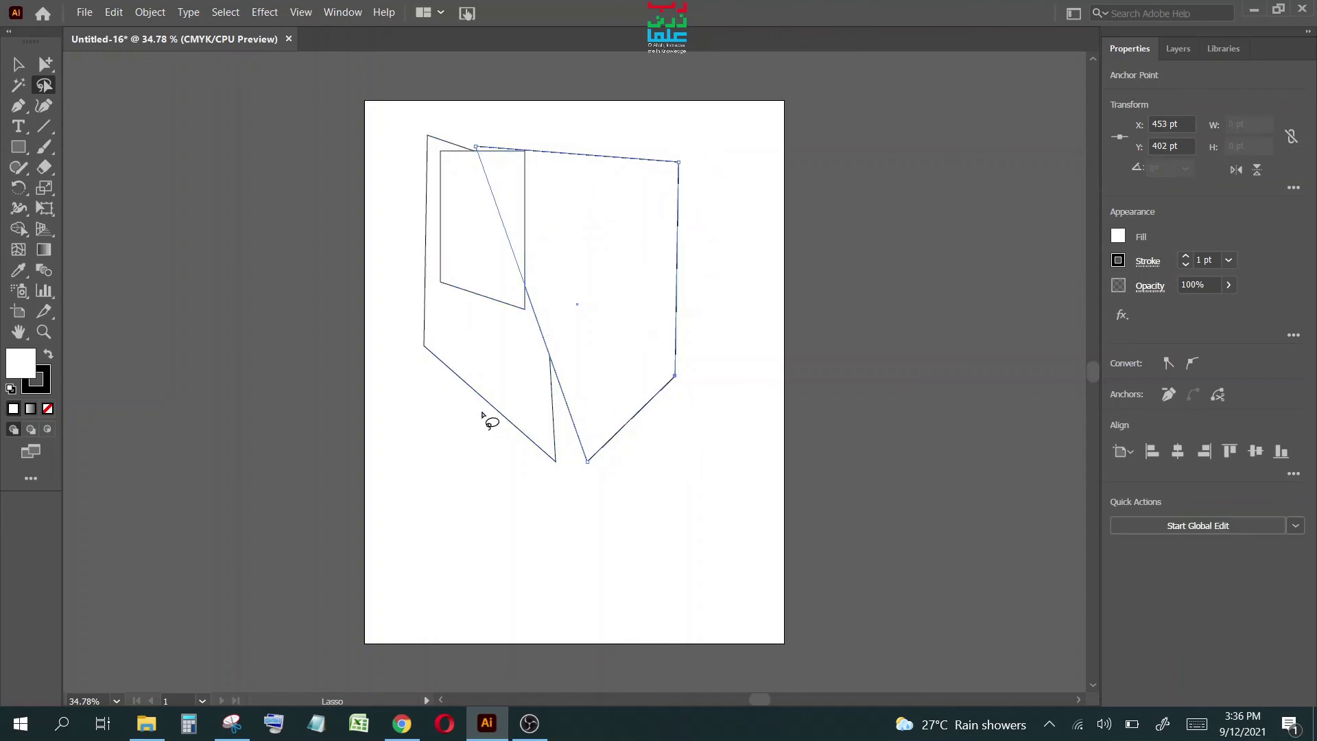
{"action": "left_click_drag", "start_coordinate": [731, 317], "coordinate": [652, 485]}
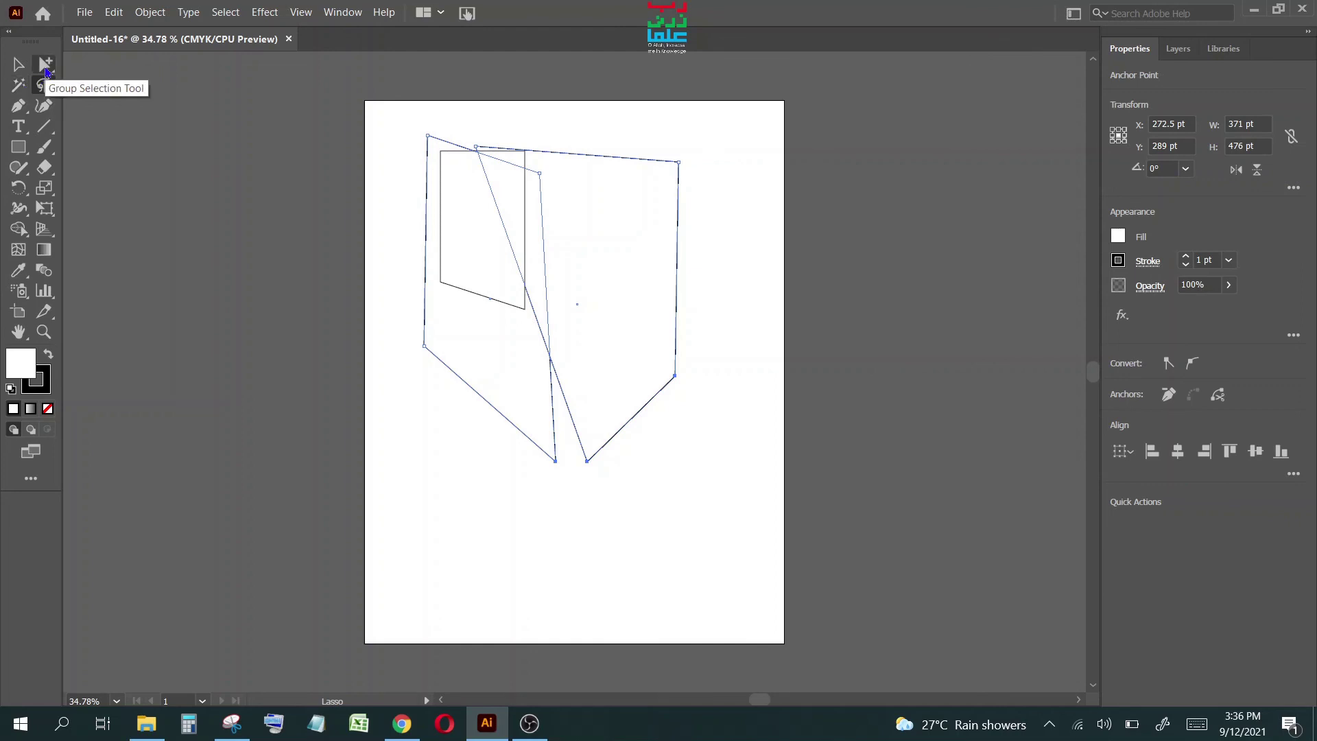
{"action": "left_click", "coordinate": [46, 68]}
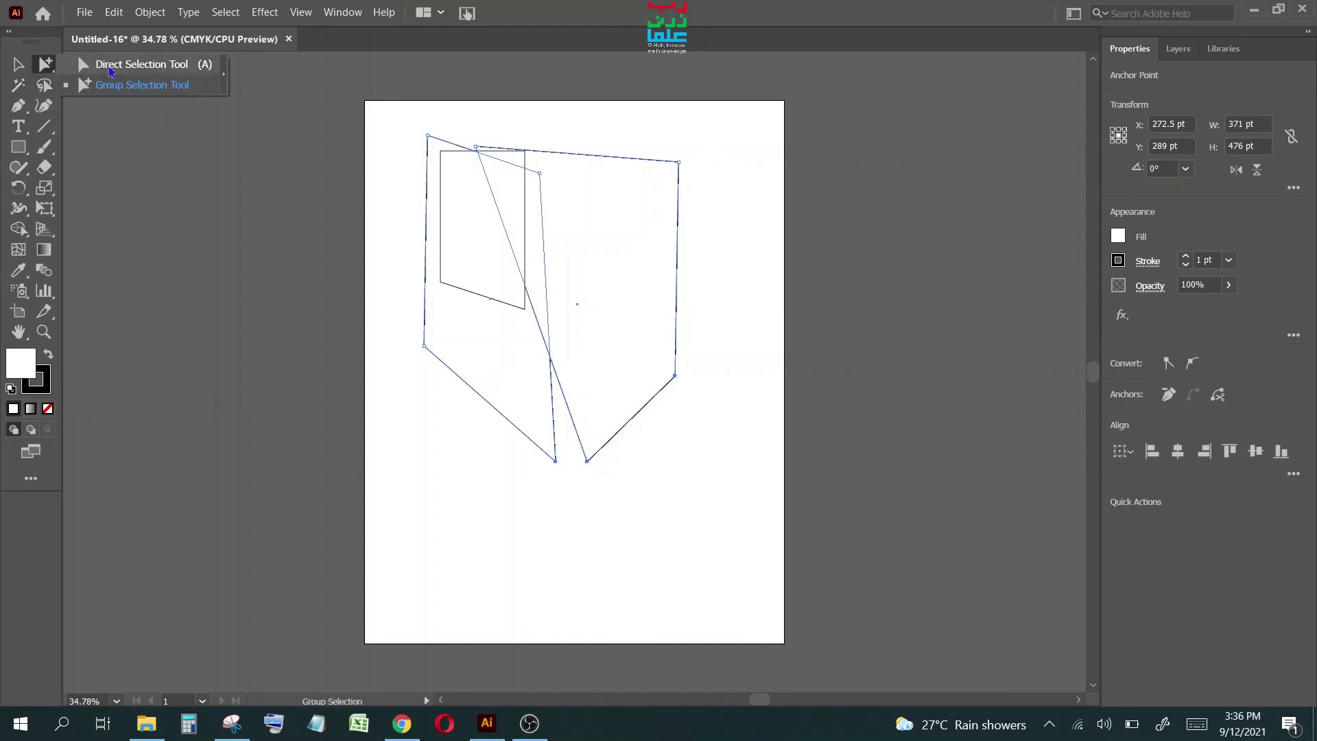
{"action": "left_click", "coordinate": [110, 68]}
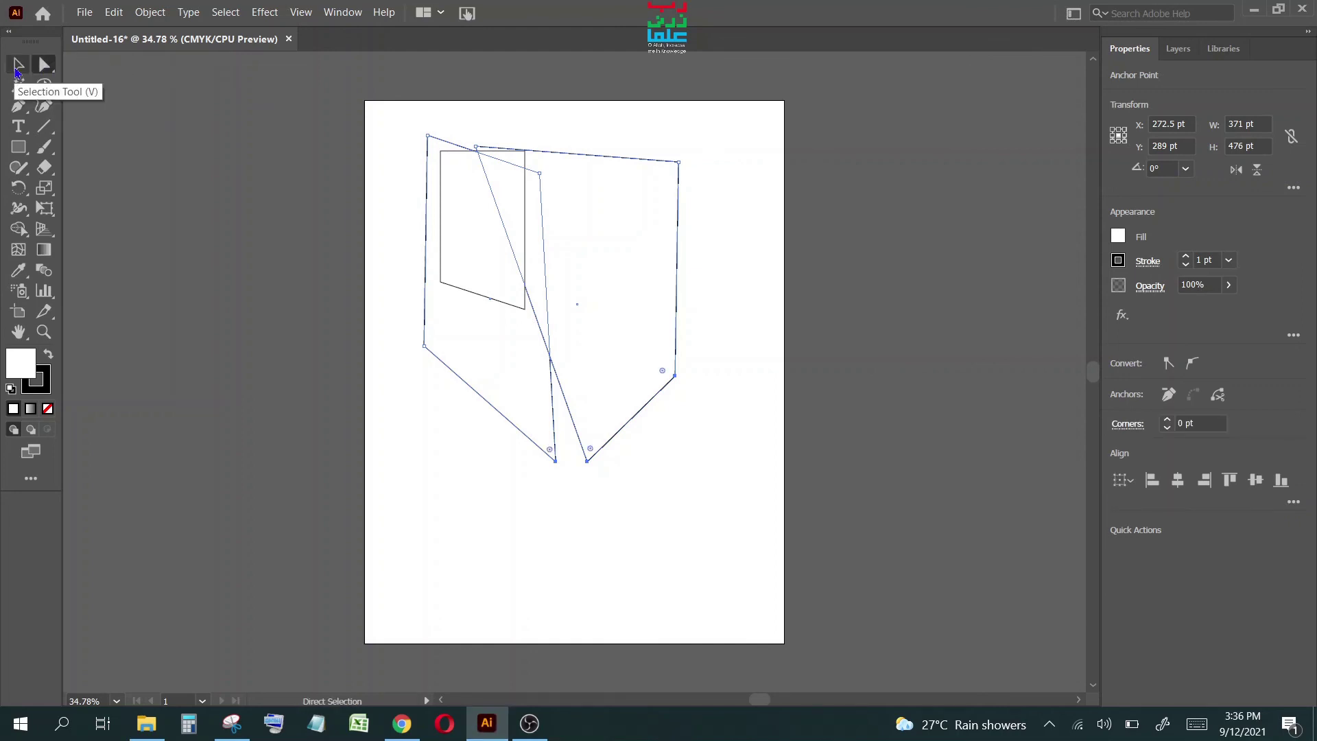